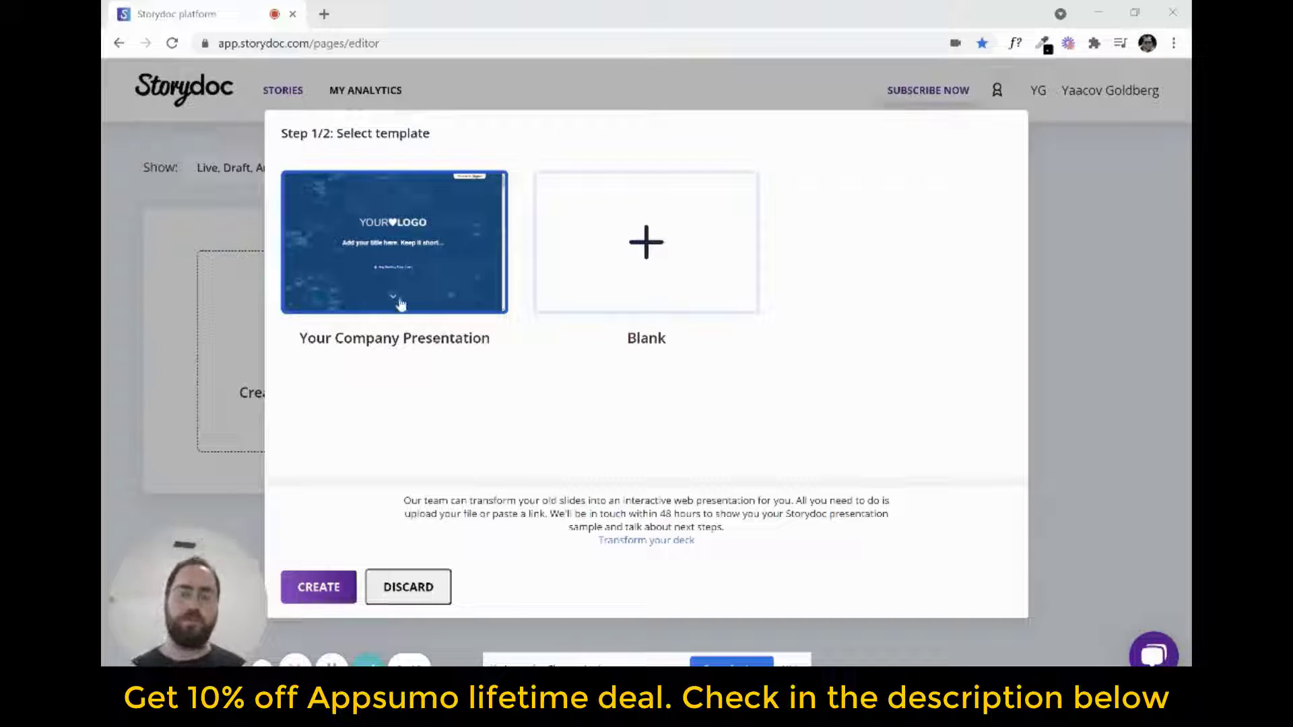
- Create a new story from the Your Company Presentation template with the Purple theme
double_click(424, 262)
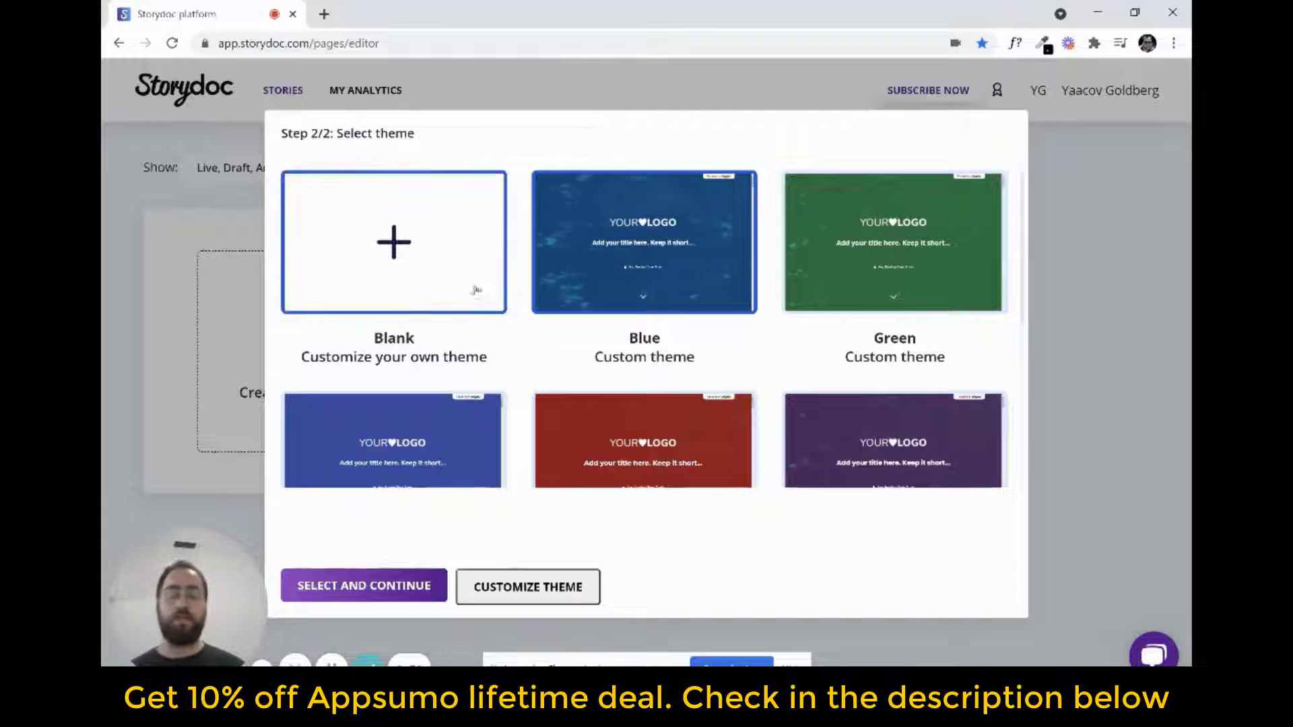
click(460, 265)
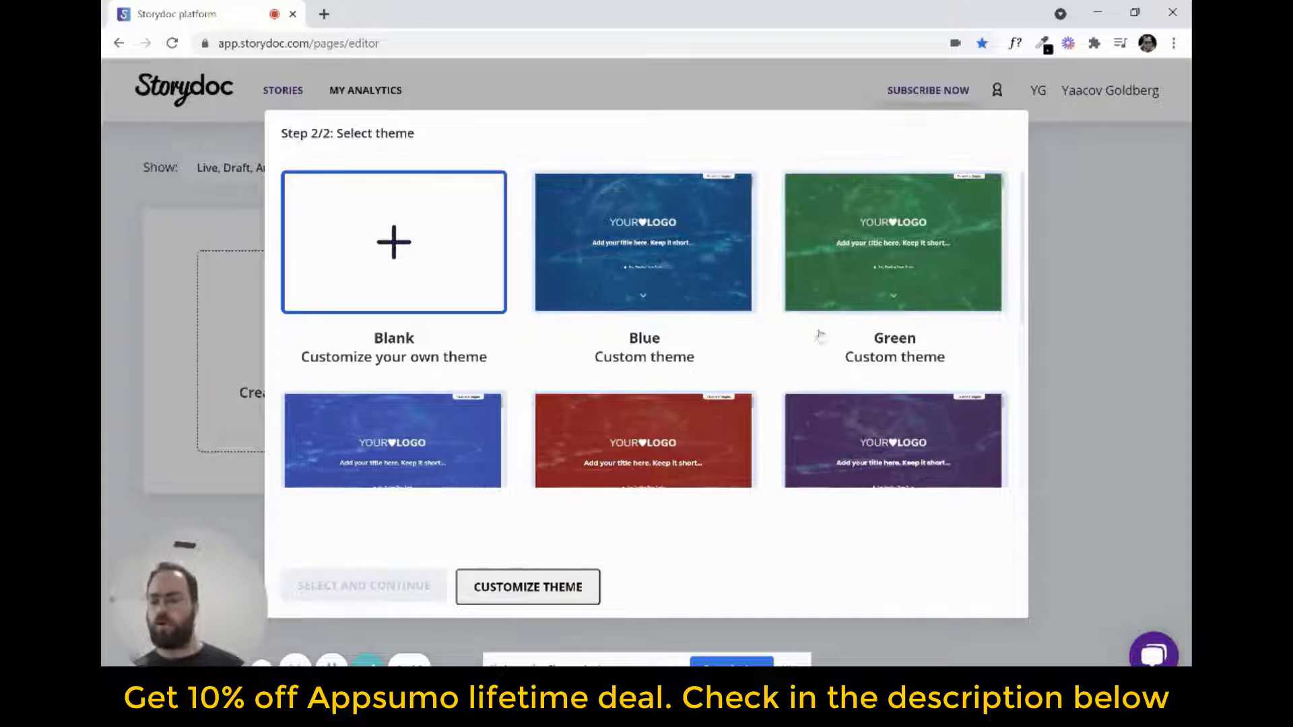
scroll(819, 337, down, 1)
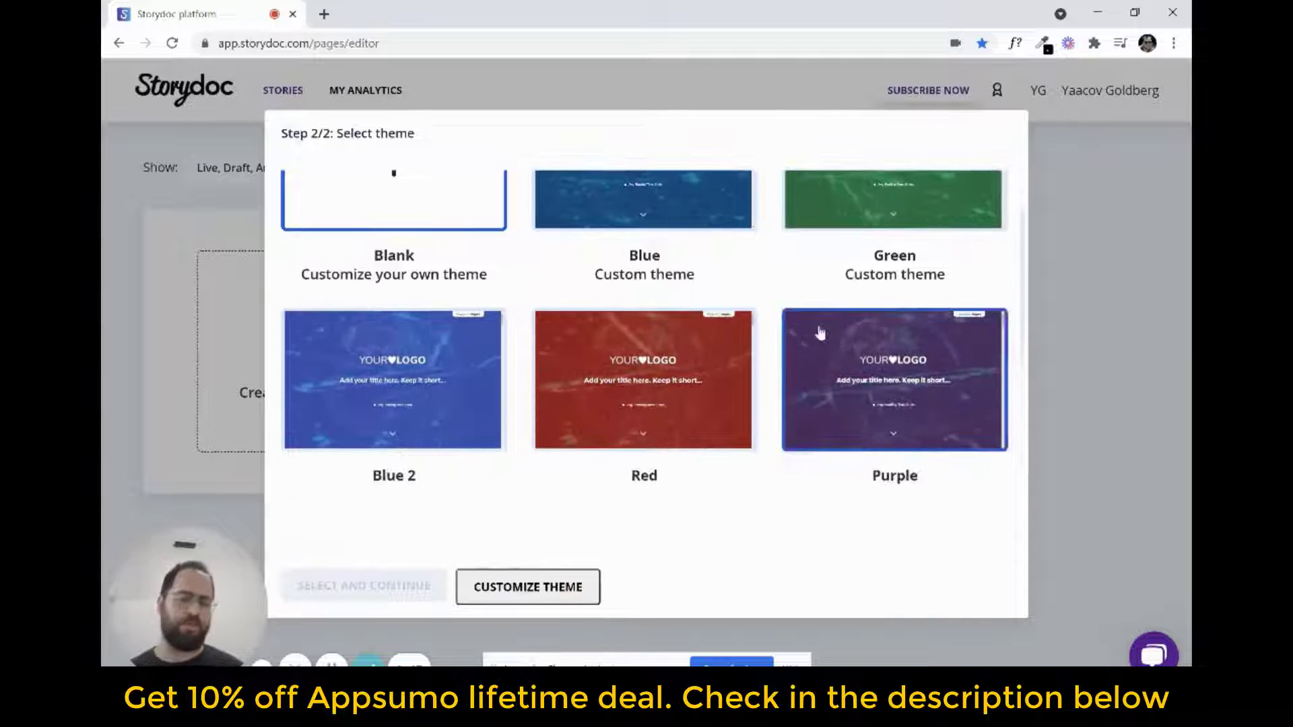
click(819, 333)
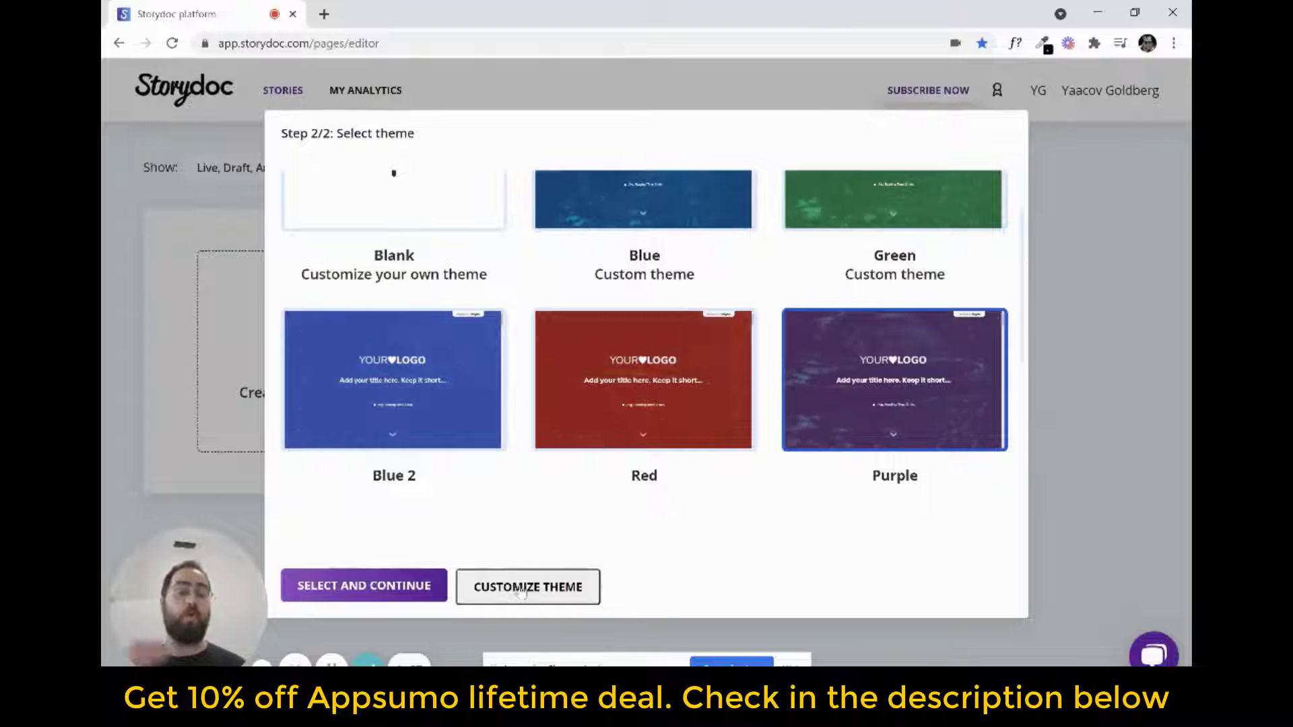
click(386, 590)
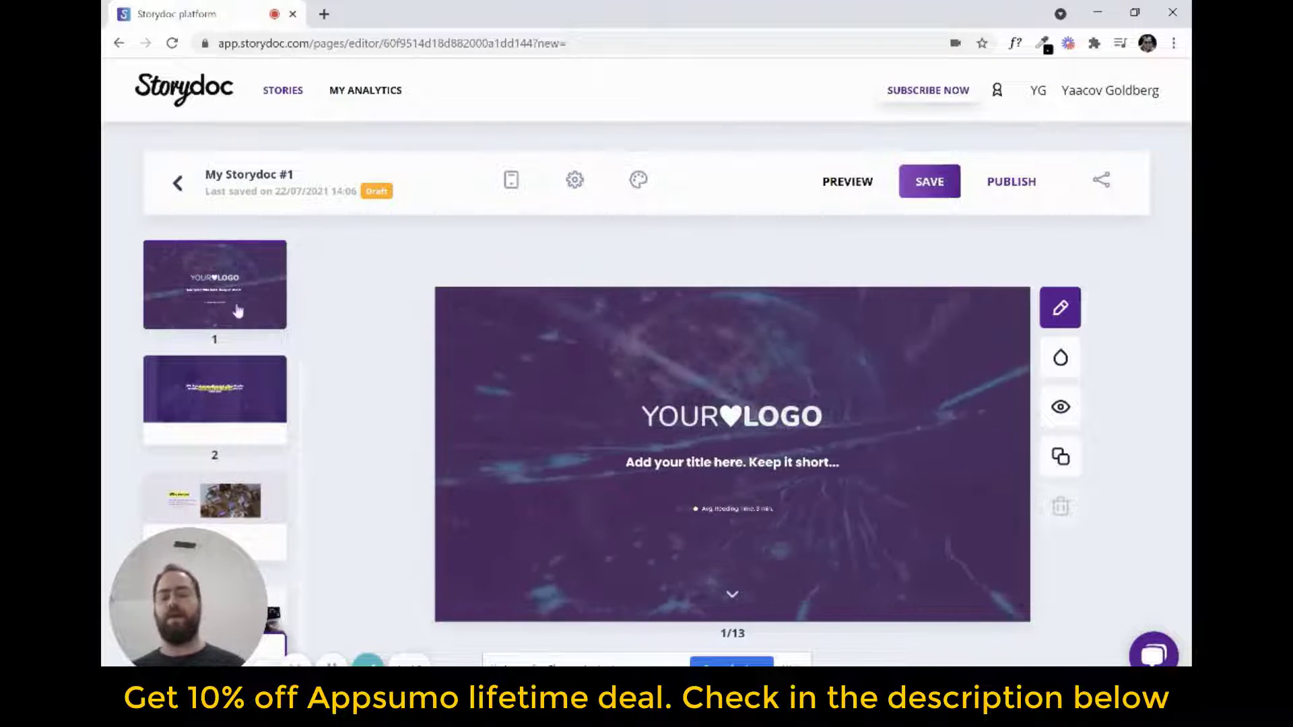
- Browse the story's slides and display the third slide, "Who we are"
scroll(232, 323, down, 2)
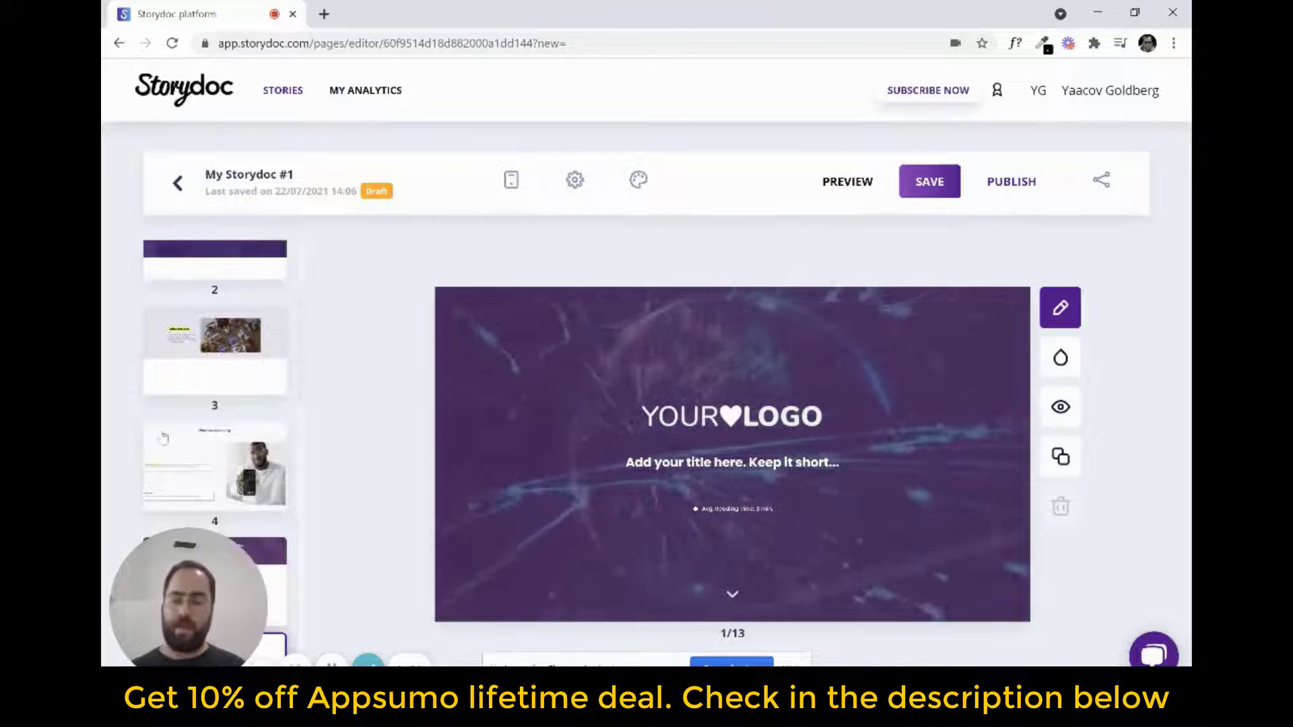
click(225, 351)
scroll(239, 407, down, 1)
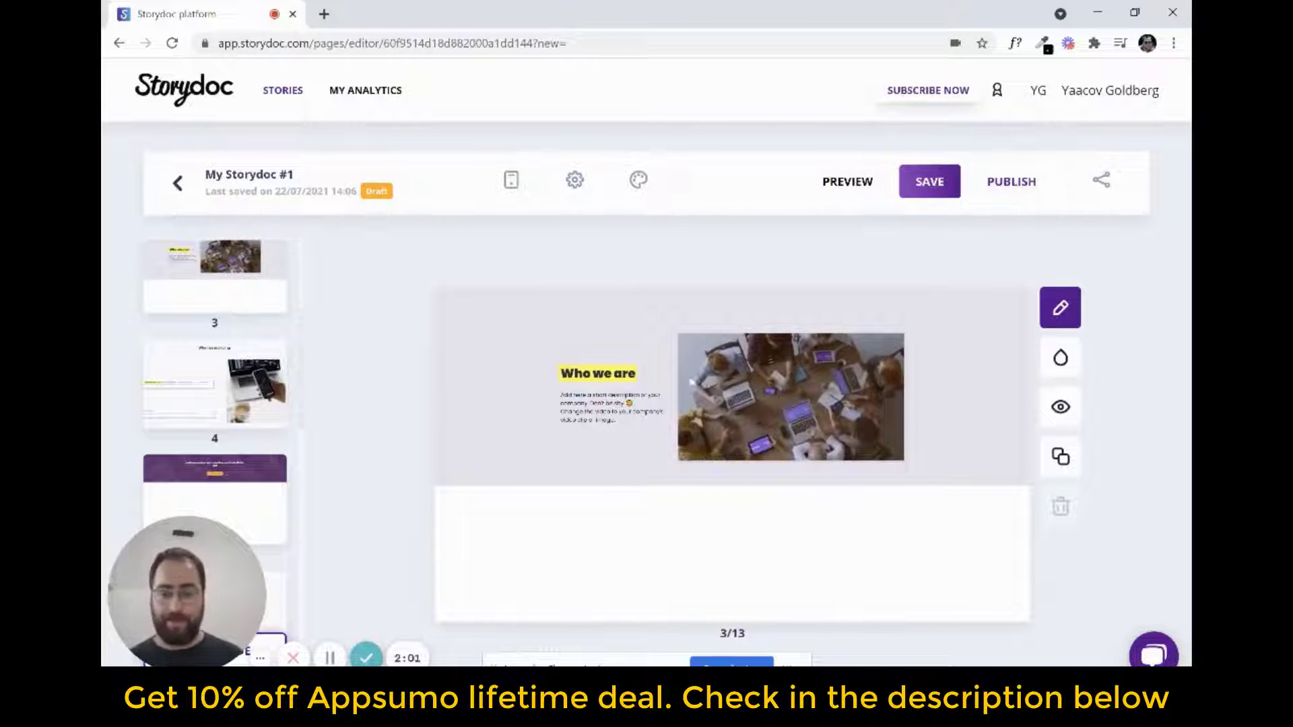
- Preview the story, review its opening slides as far as the "What we are doing" section, and return to the editor
click(850, 183)
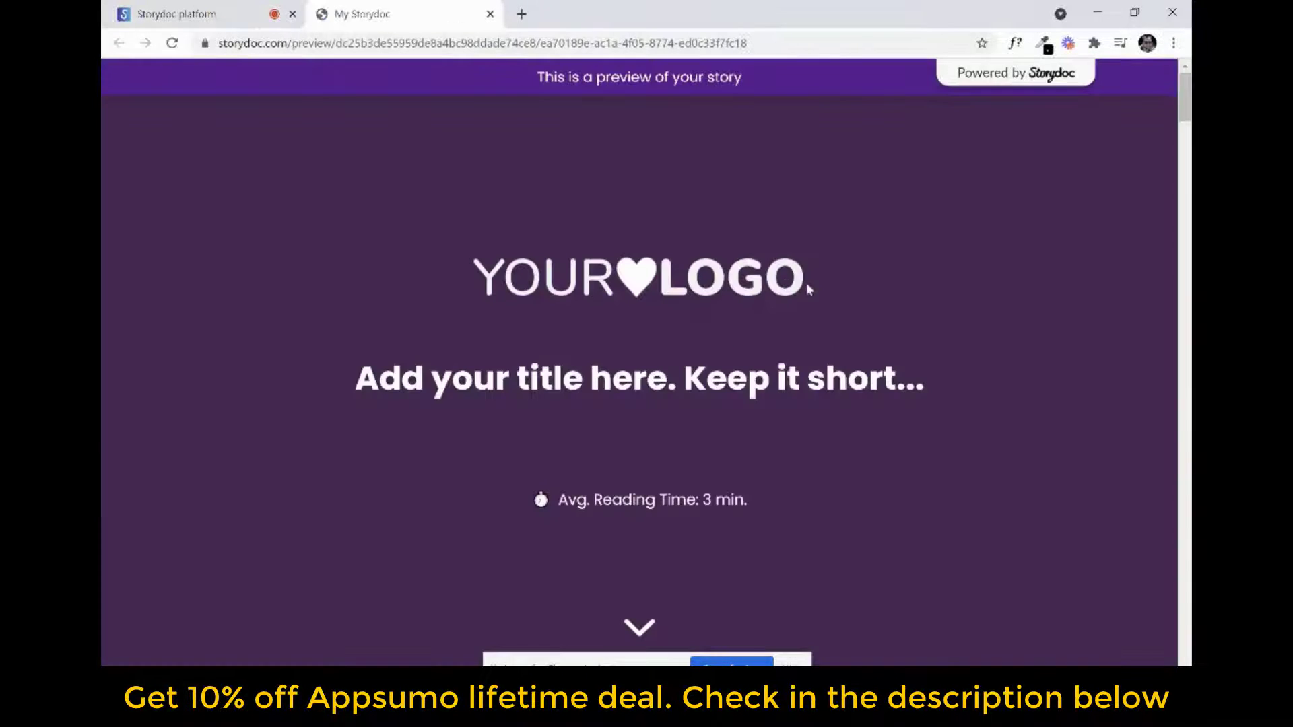
scroll(808, 290, down, 5)
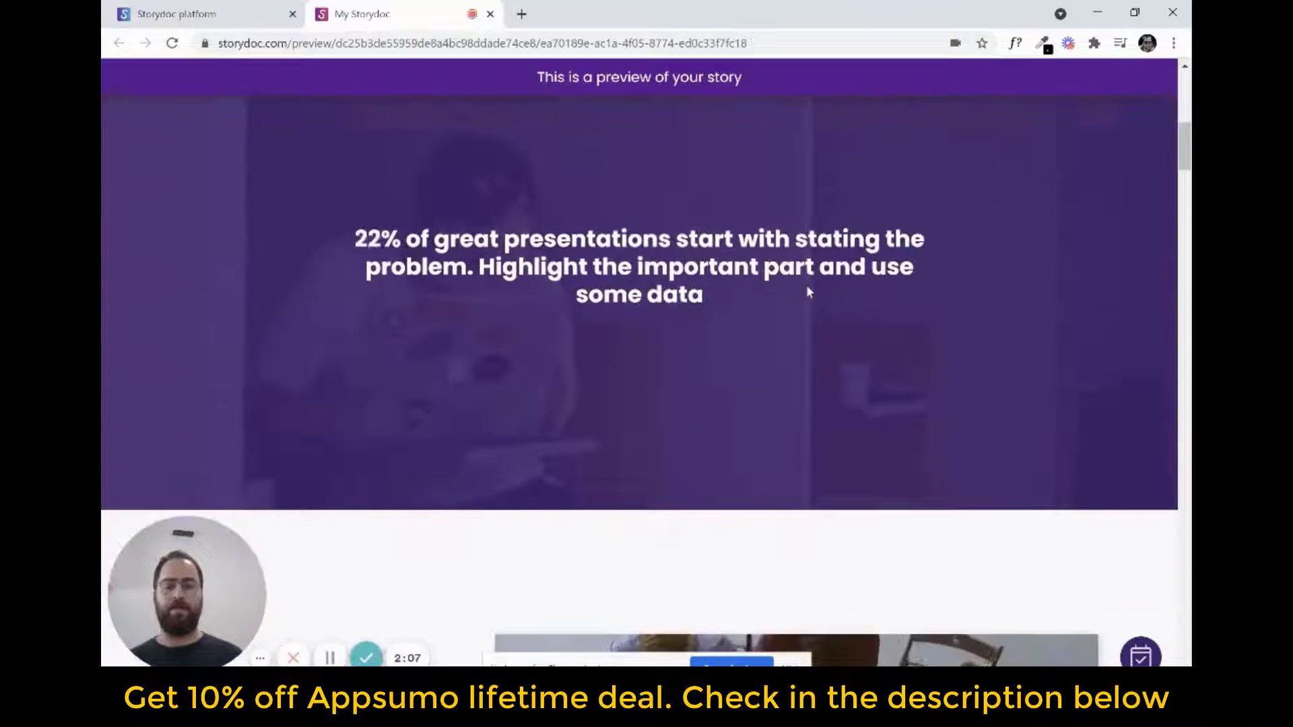
scroll(804, 292, down, 10)
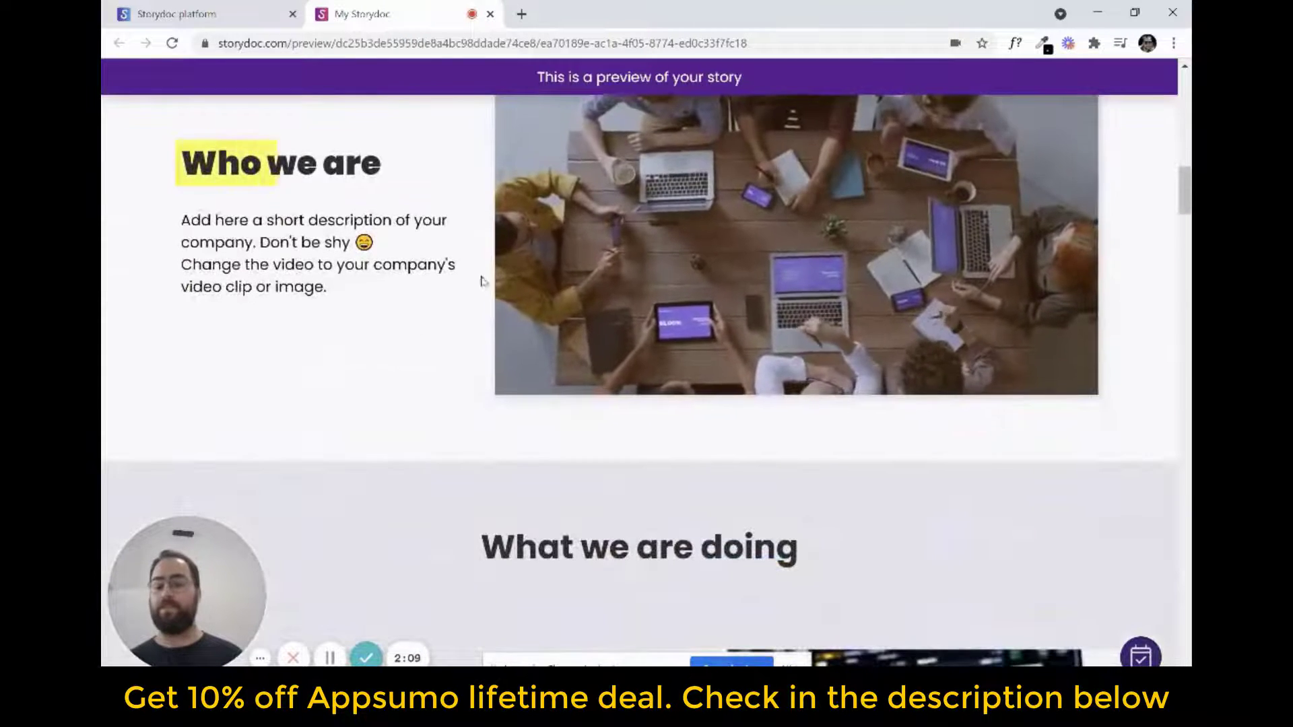
scroll(482, 281, down, 10)
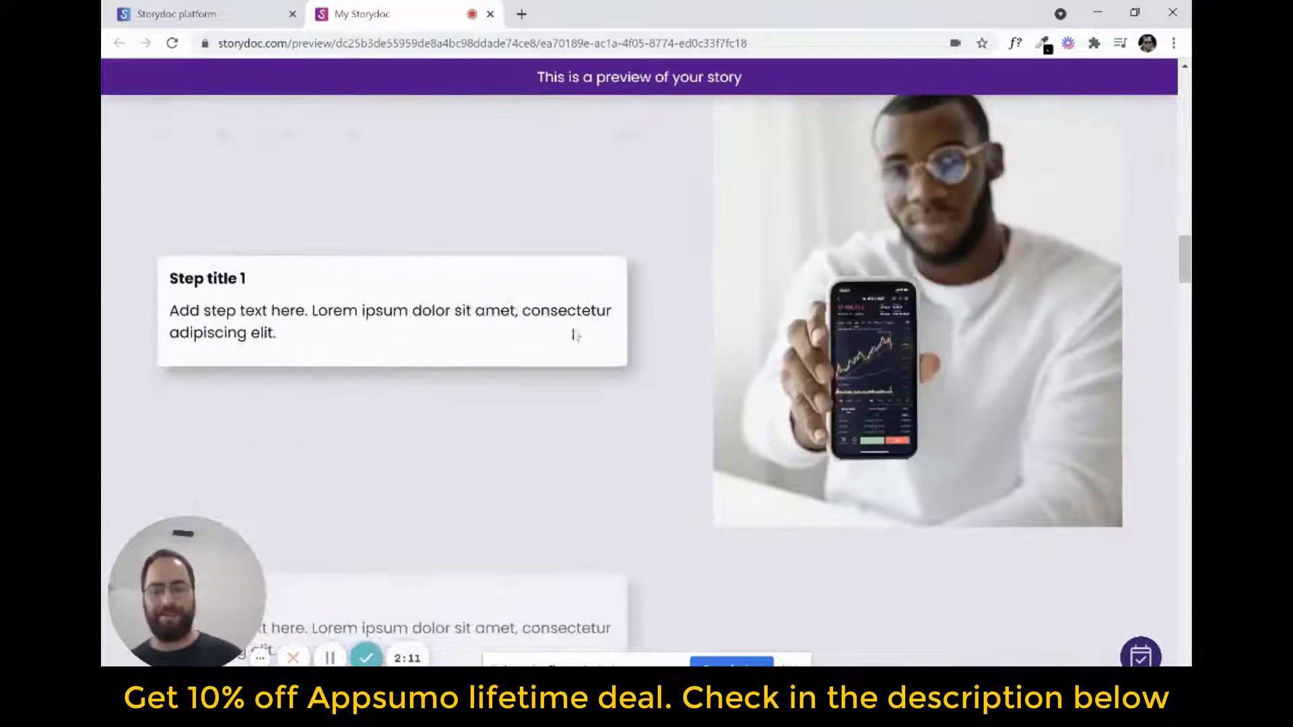
scroll(460, 303, down, 4)
click(168, 13)
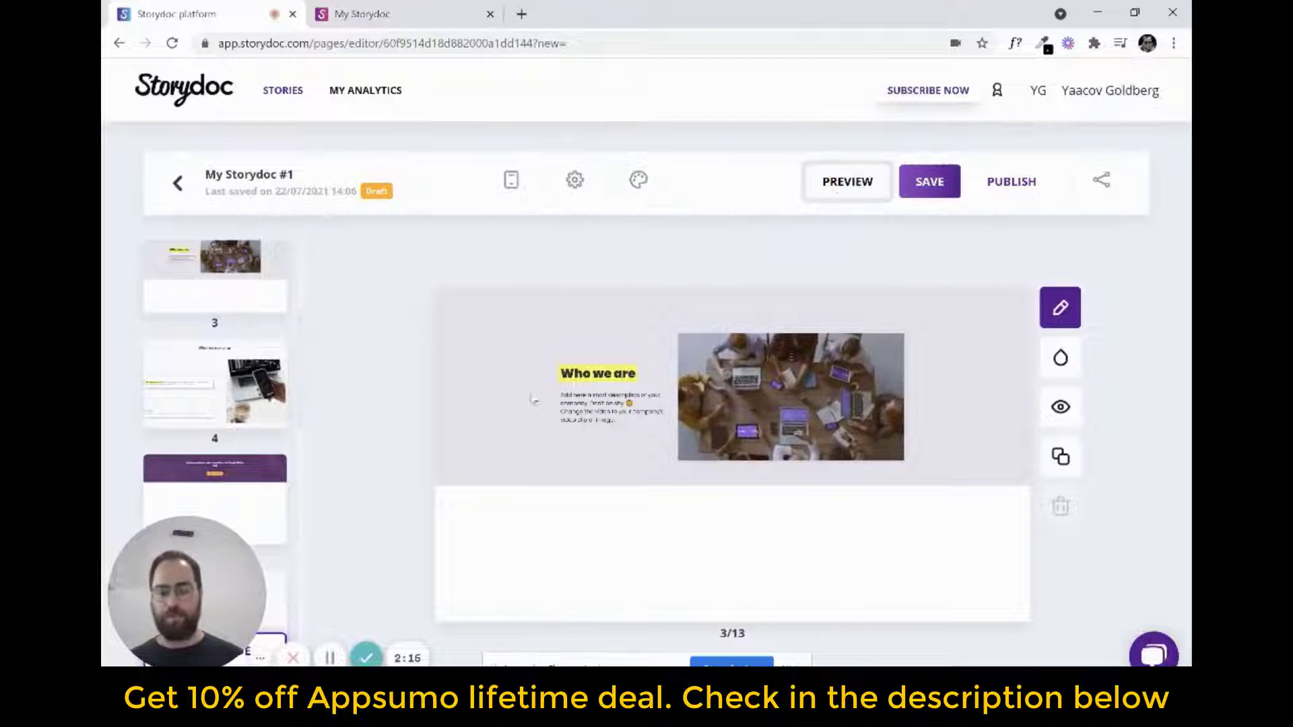
- Save the story with the internal name "My Storydoc new", keeping the default sharing settings
click(952, 194)
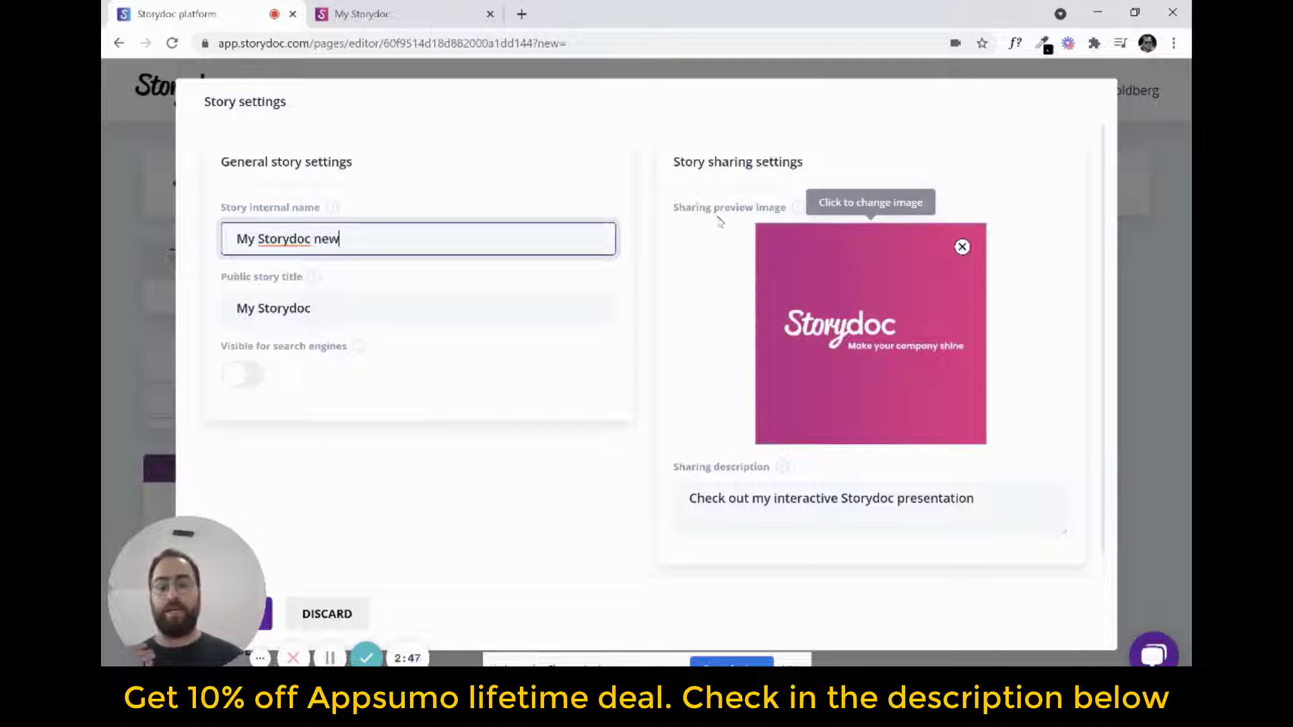
mouse_move(743, 483)
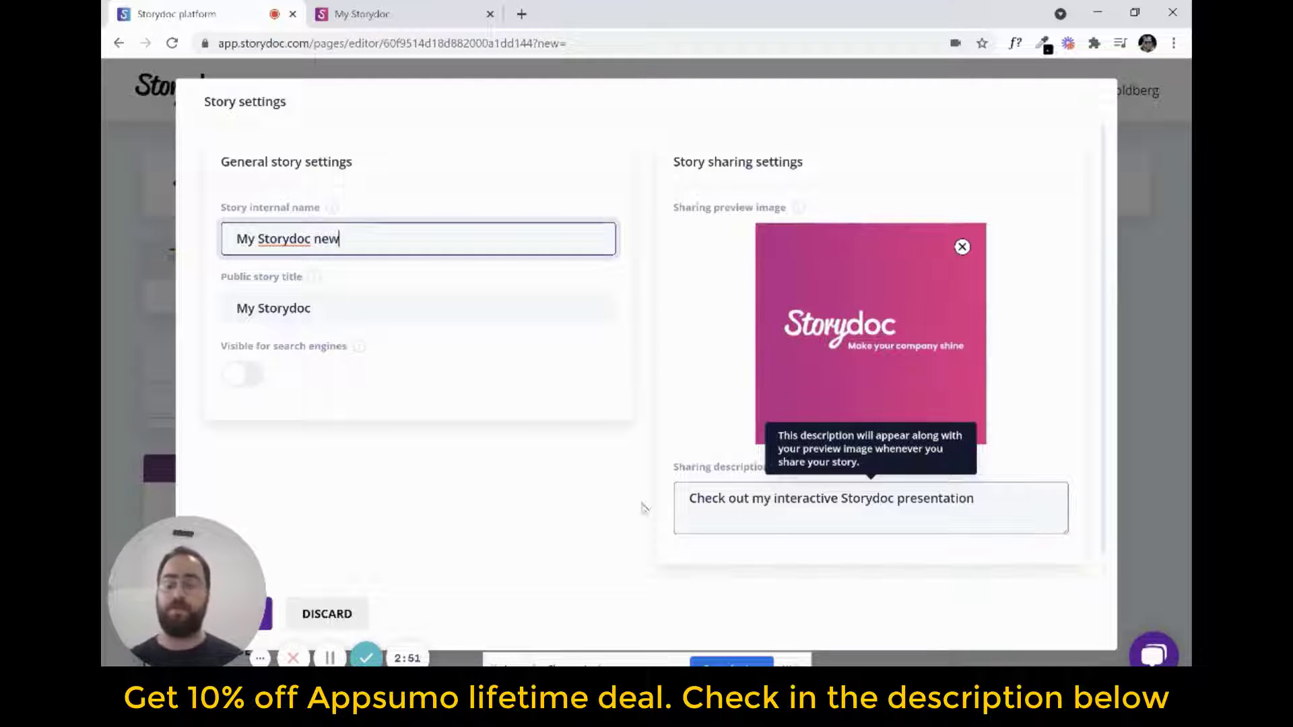
drag(149, 561, 149, 470)
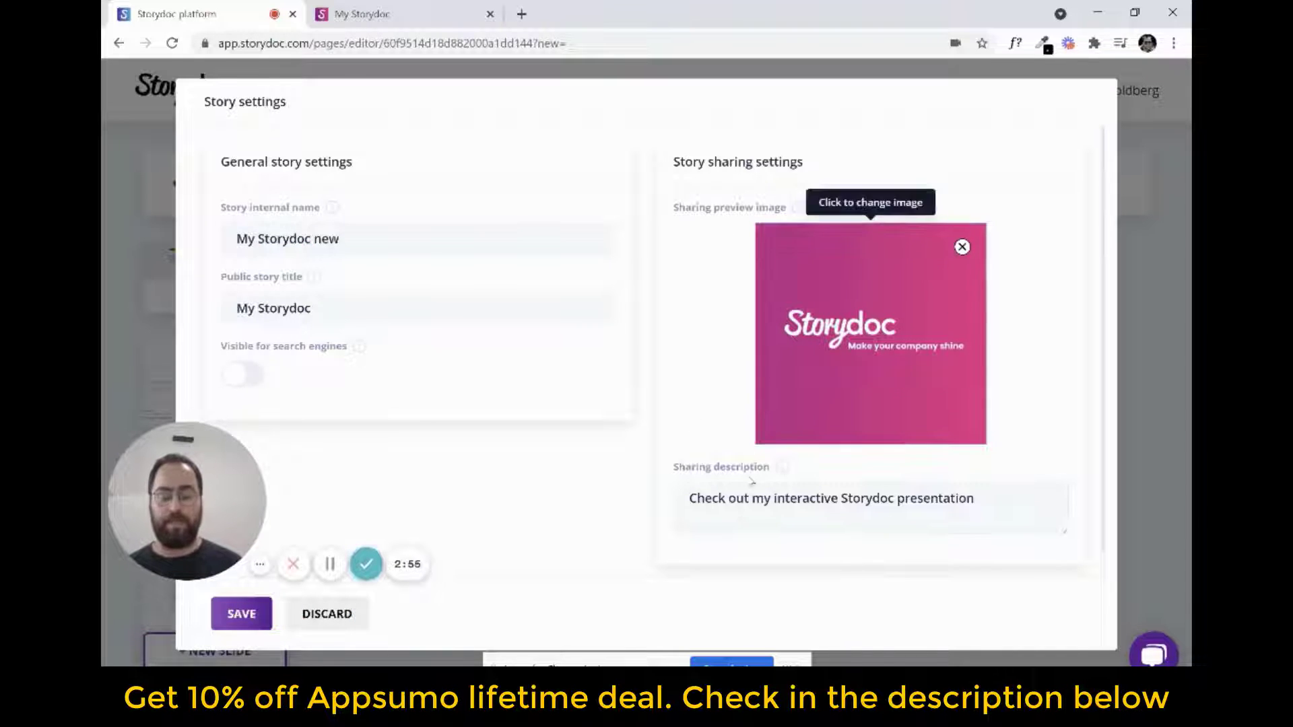
click(227, 624)
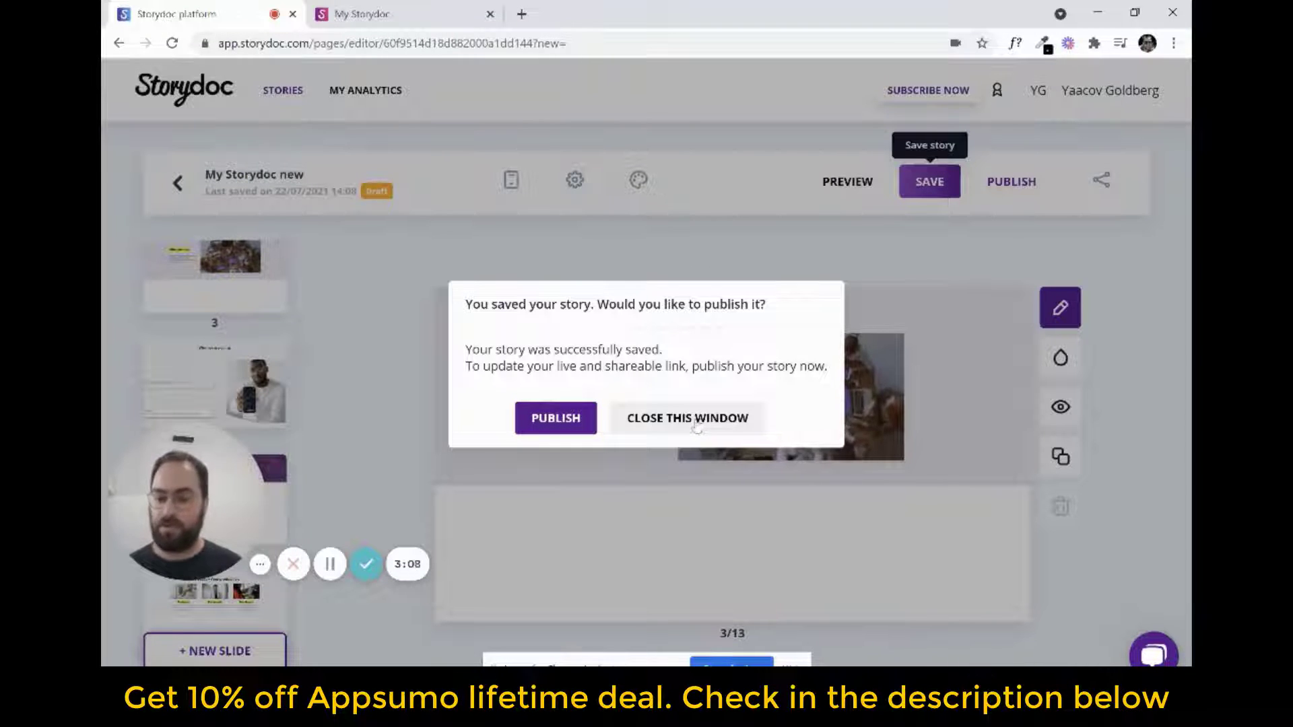
- Publish the saved story to its live version and dismiss the offer to send it to prospects
click(542, 420)
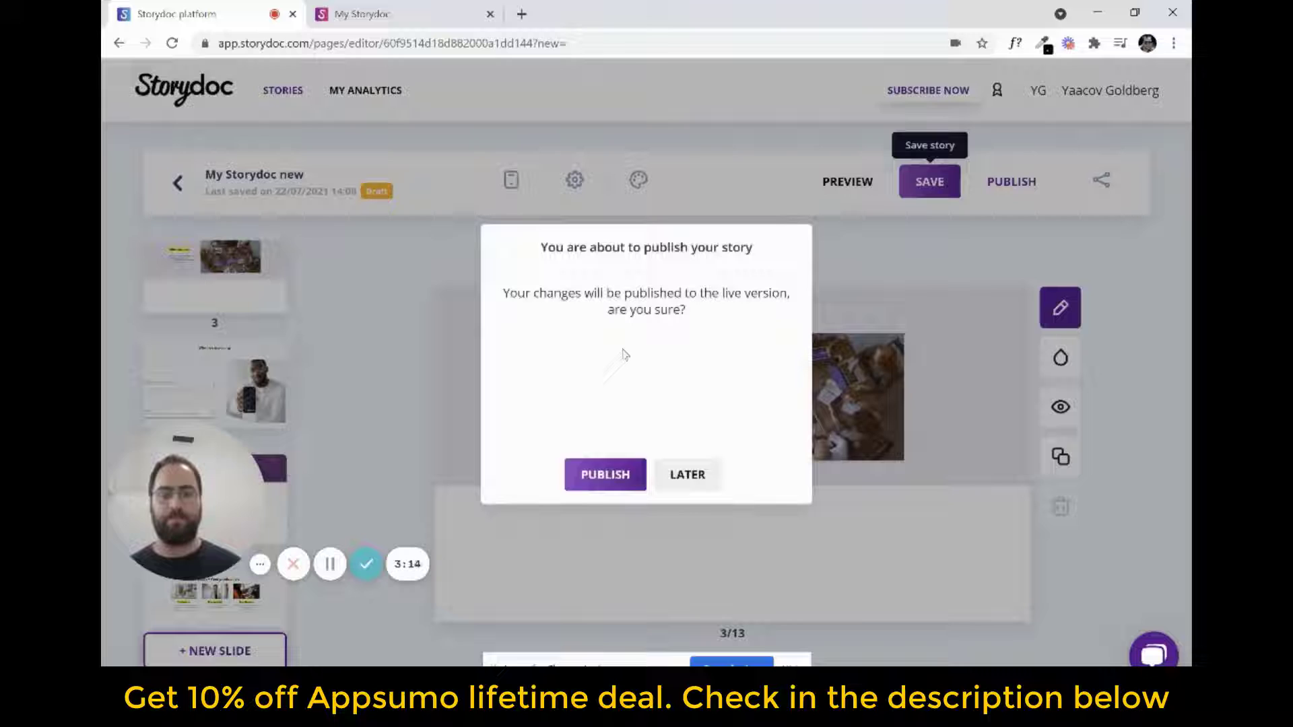
click(608, 479)
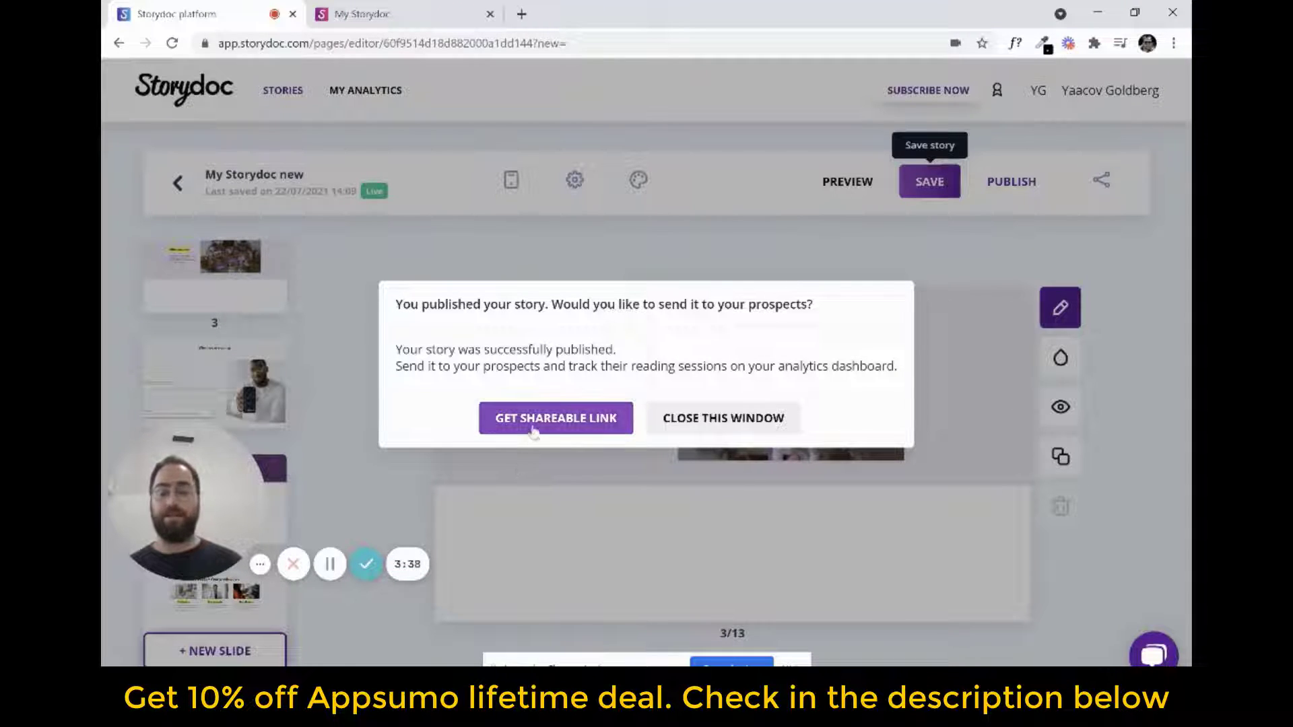
click(555, 430)
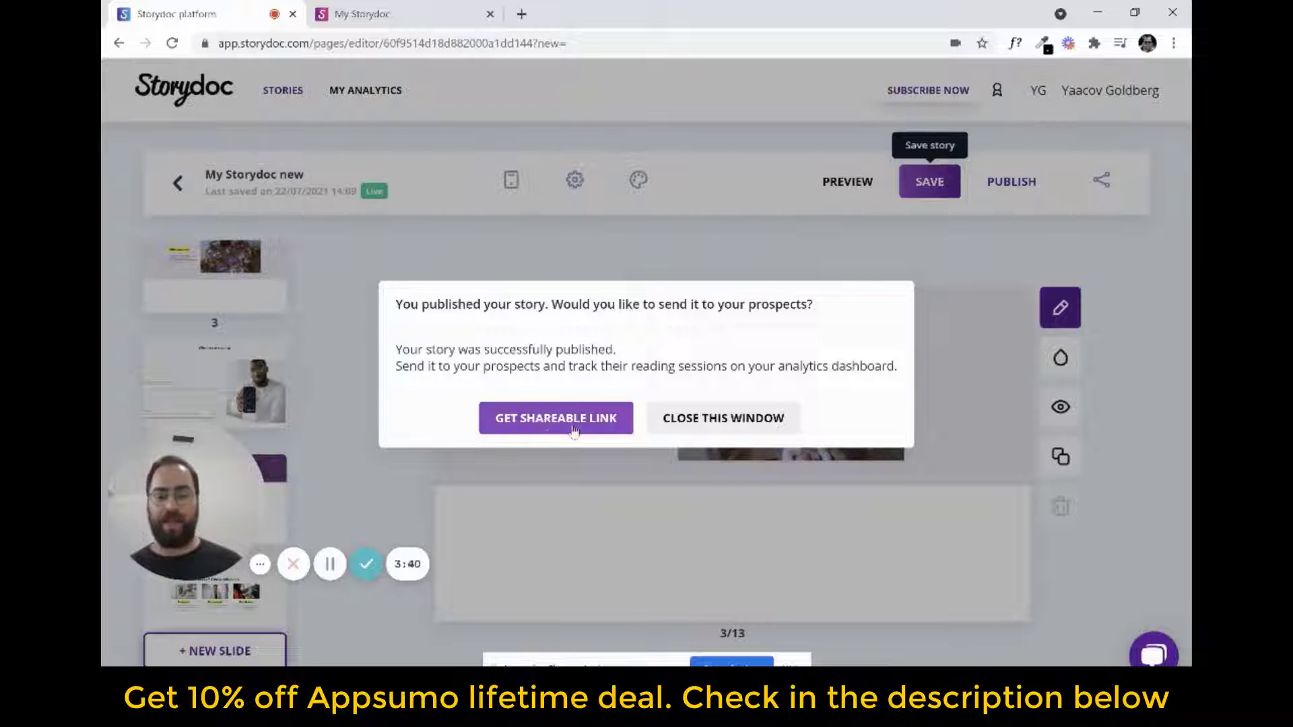
click(765, 419)
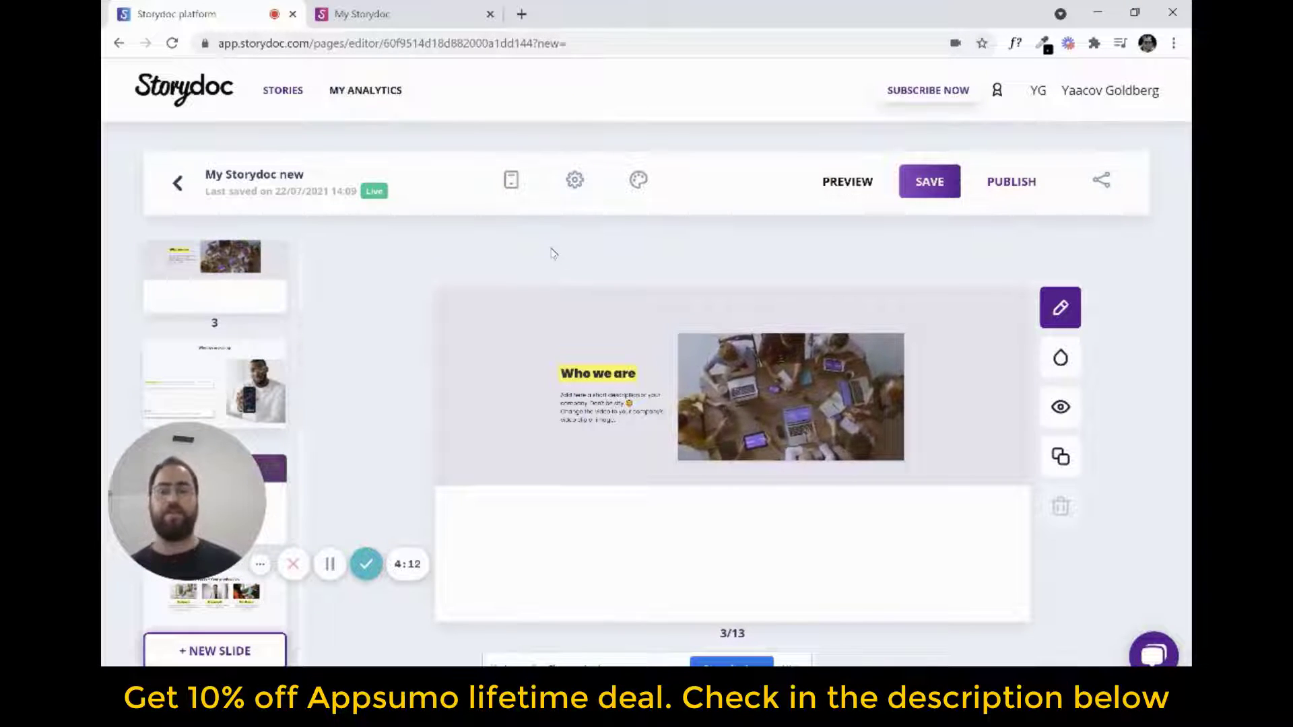
- Return to the stories overview and examine the published story's thumbnail and its available actions
click(175, 184)
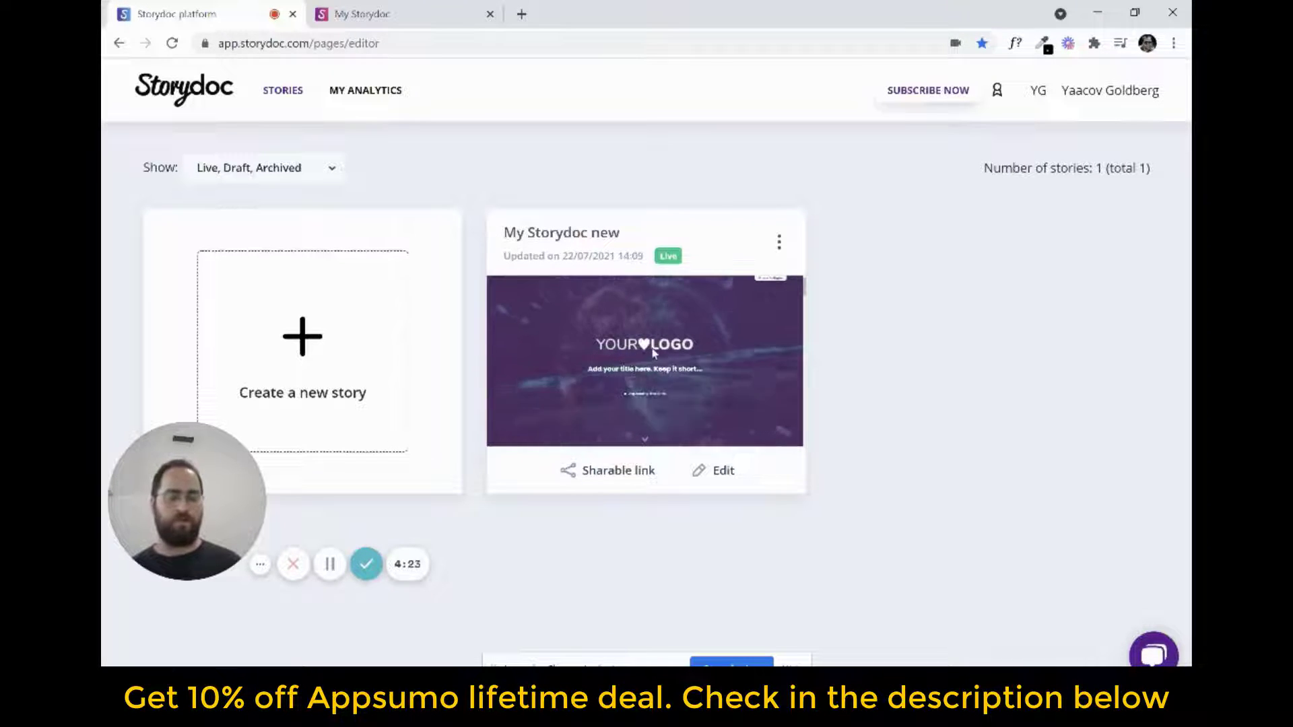
scroll(697, 346, down, 2)
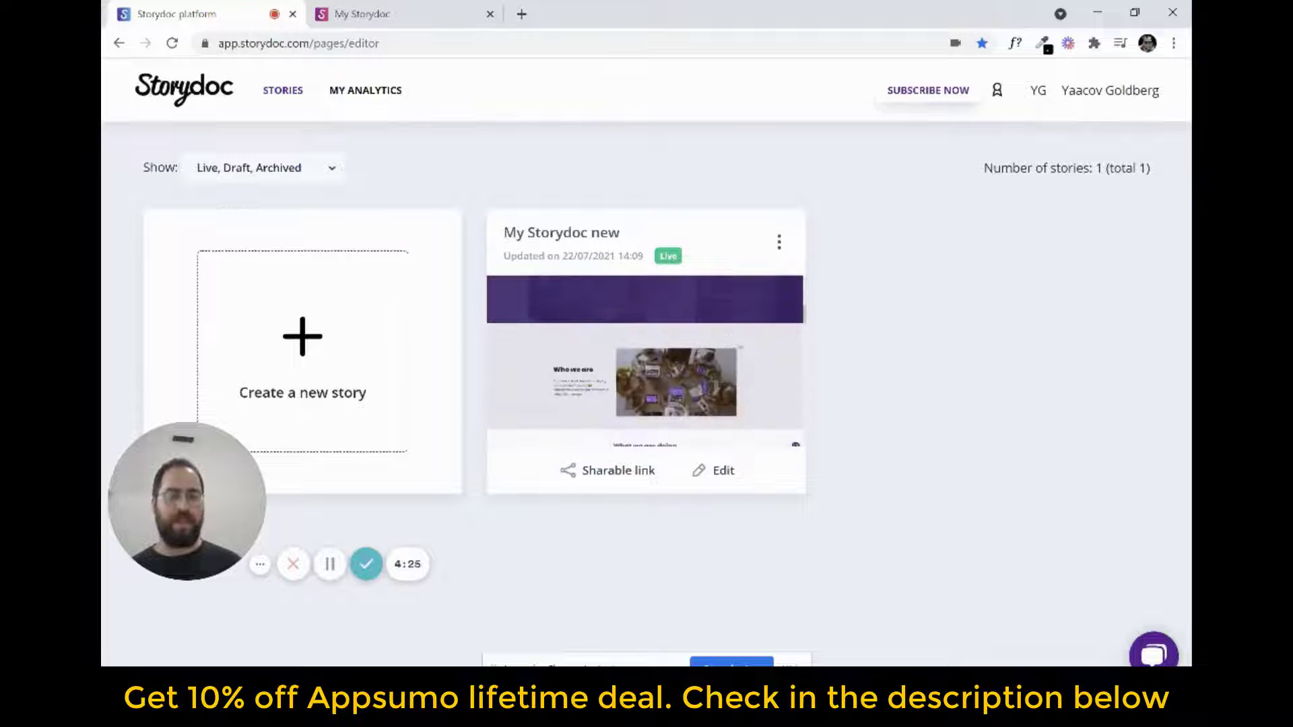
scroll(733, 323, up, 2)
click(781, 243)
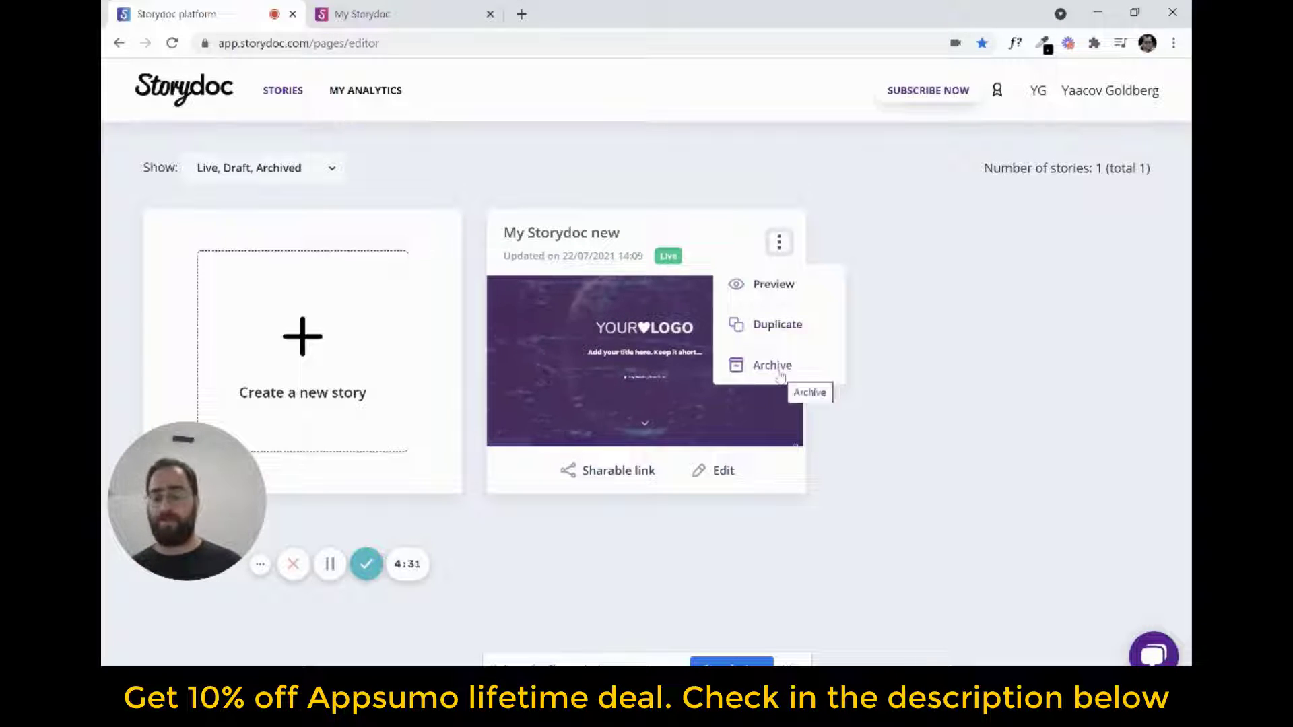
click(888, 318)
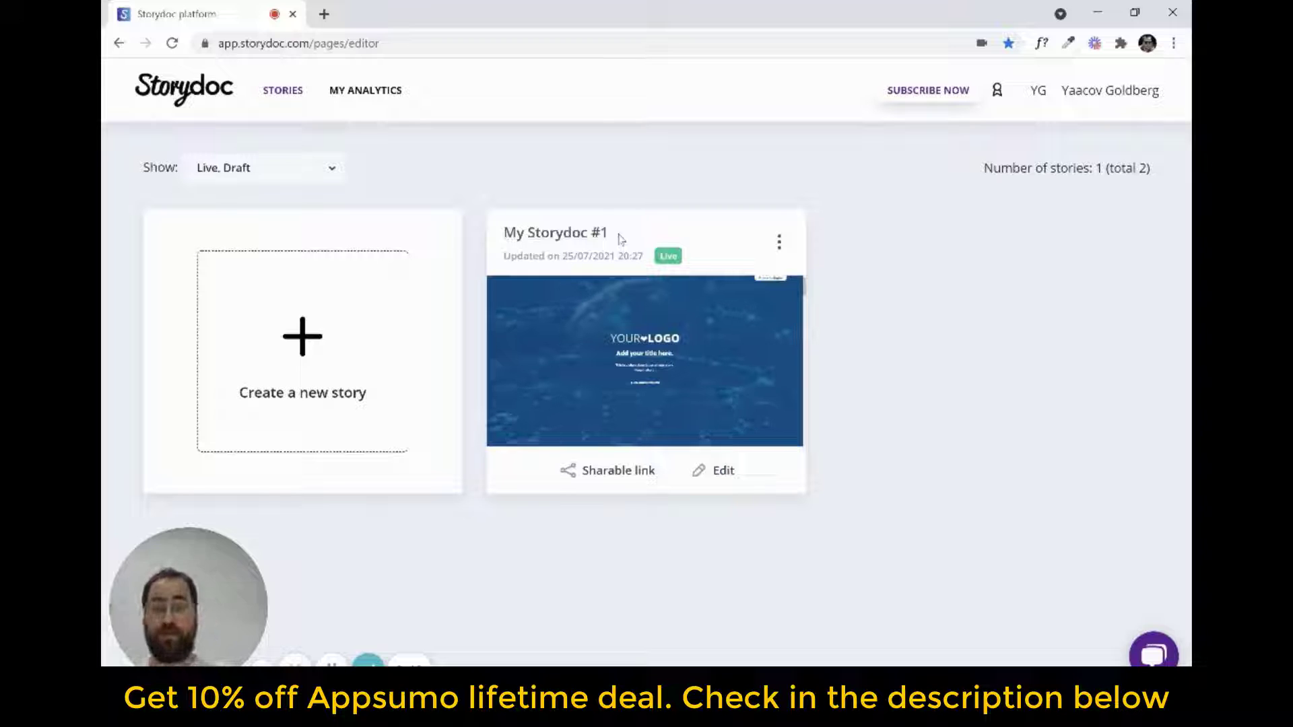
- Open the story My Storydoc #1 for editing and select slide 7, "And it works!"
click(711, 475)
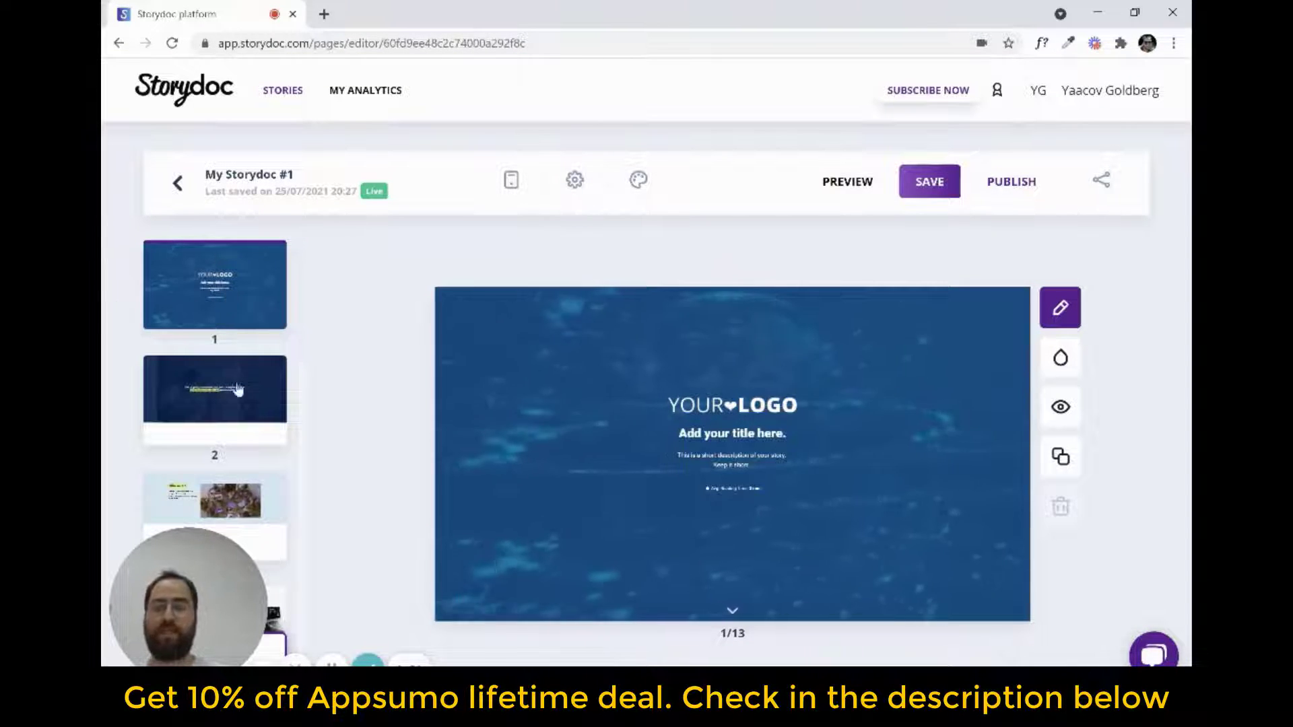
scroll(237, 389, down, 8)
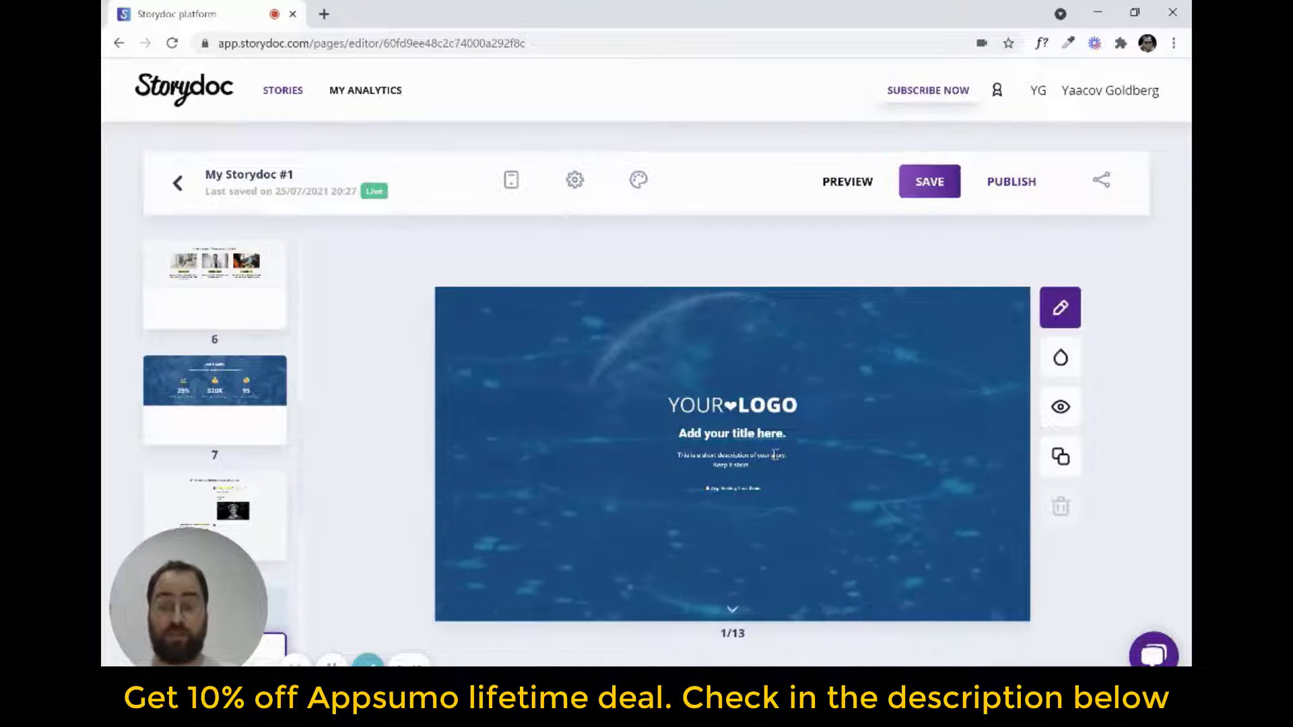
click(246, 383)
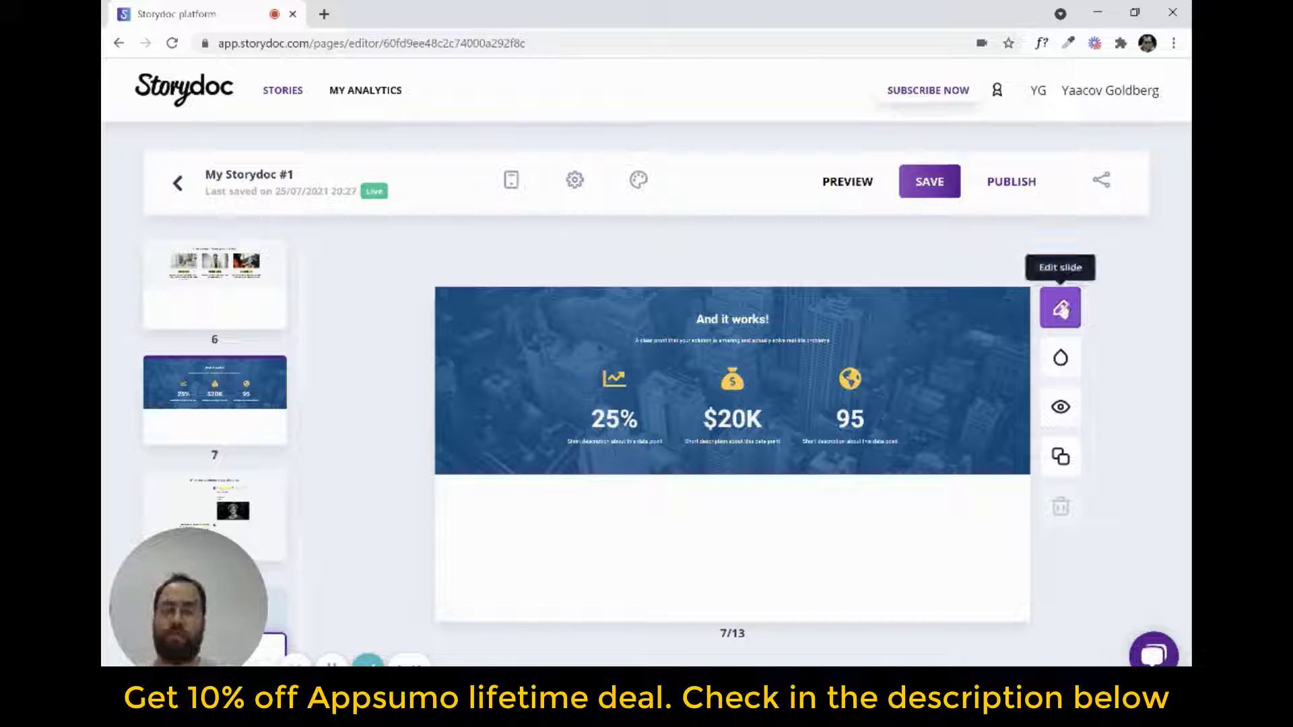
- Edit the slide's content and replace its heading with "And we did it!"
click(1060, 310)
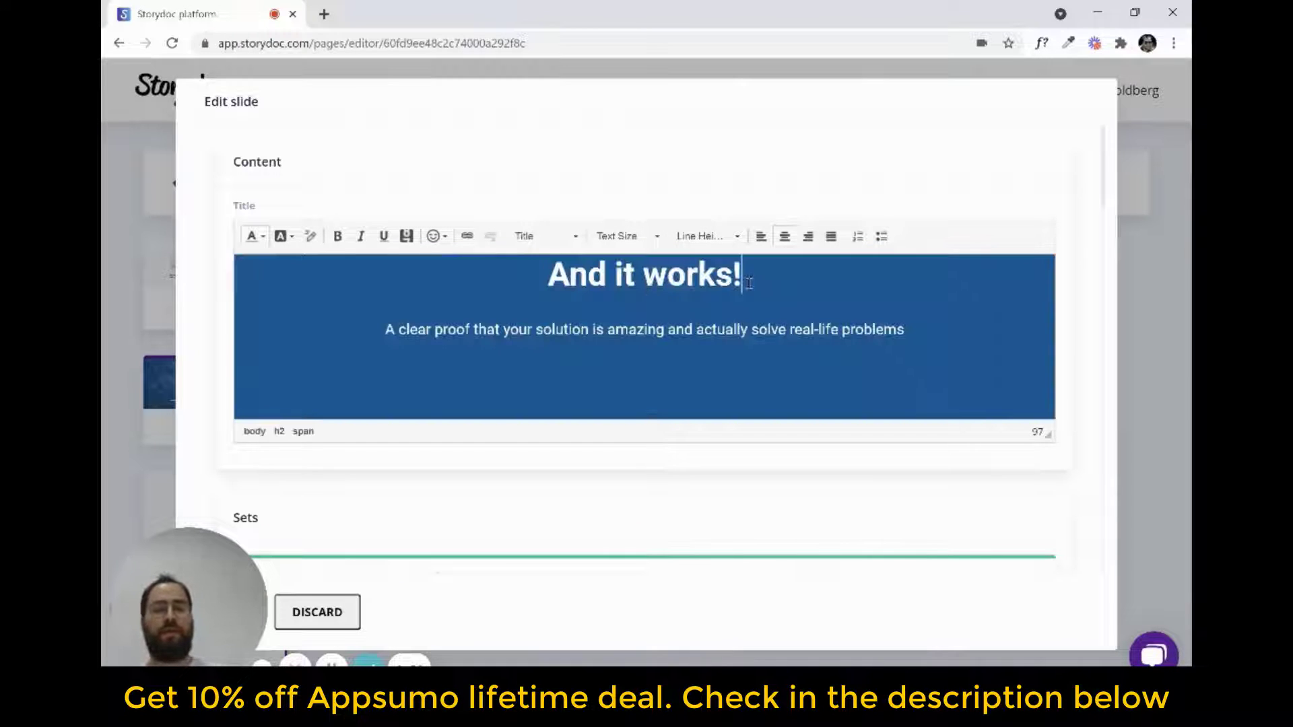
triple_click(748, 283)
text(A)
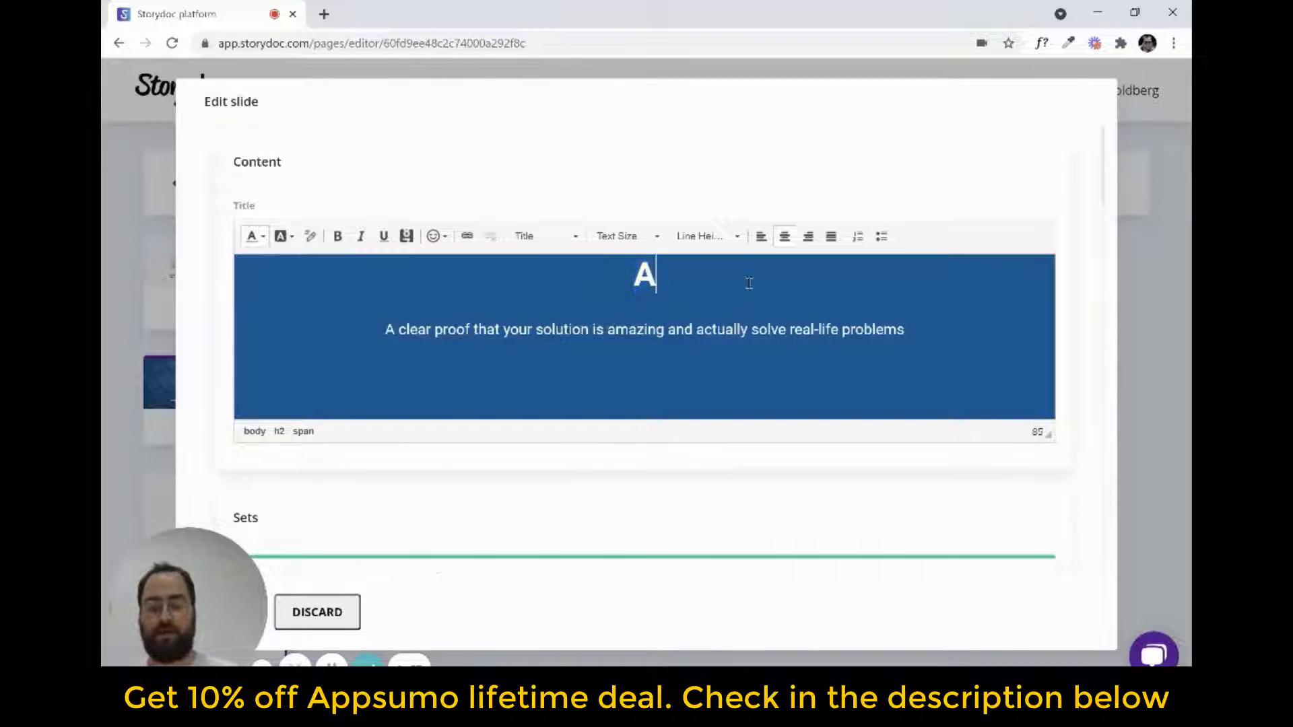
text(nt)
key(BackSpace)
text(d )
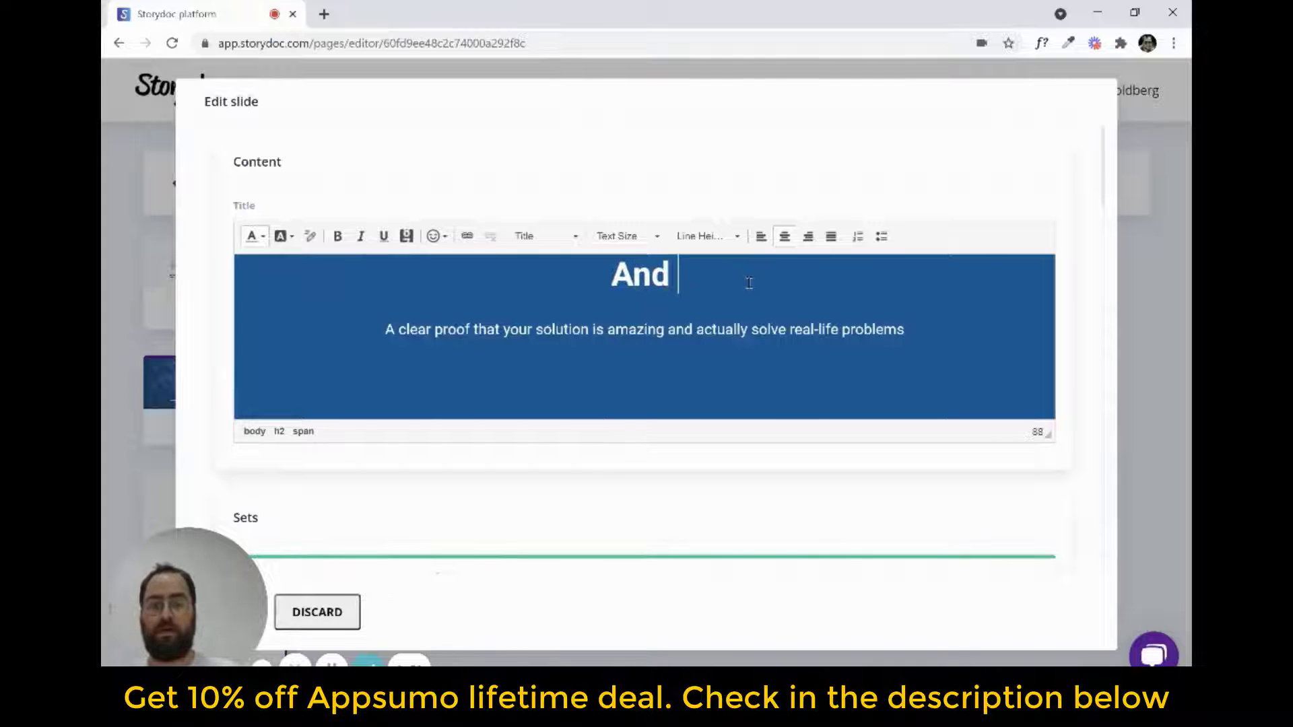
text(we di)
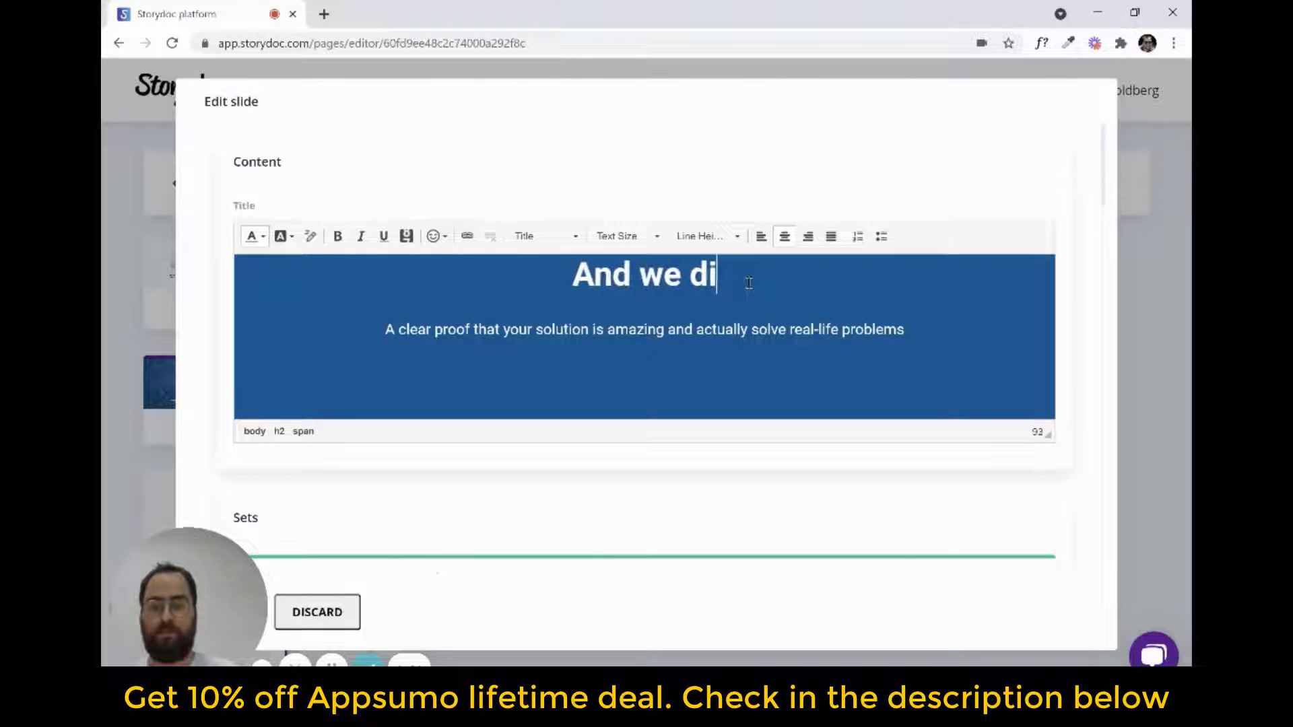
text(d itQ)
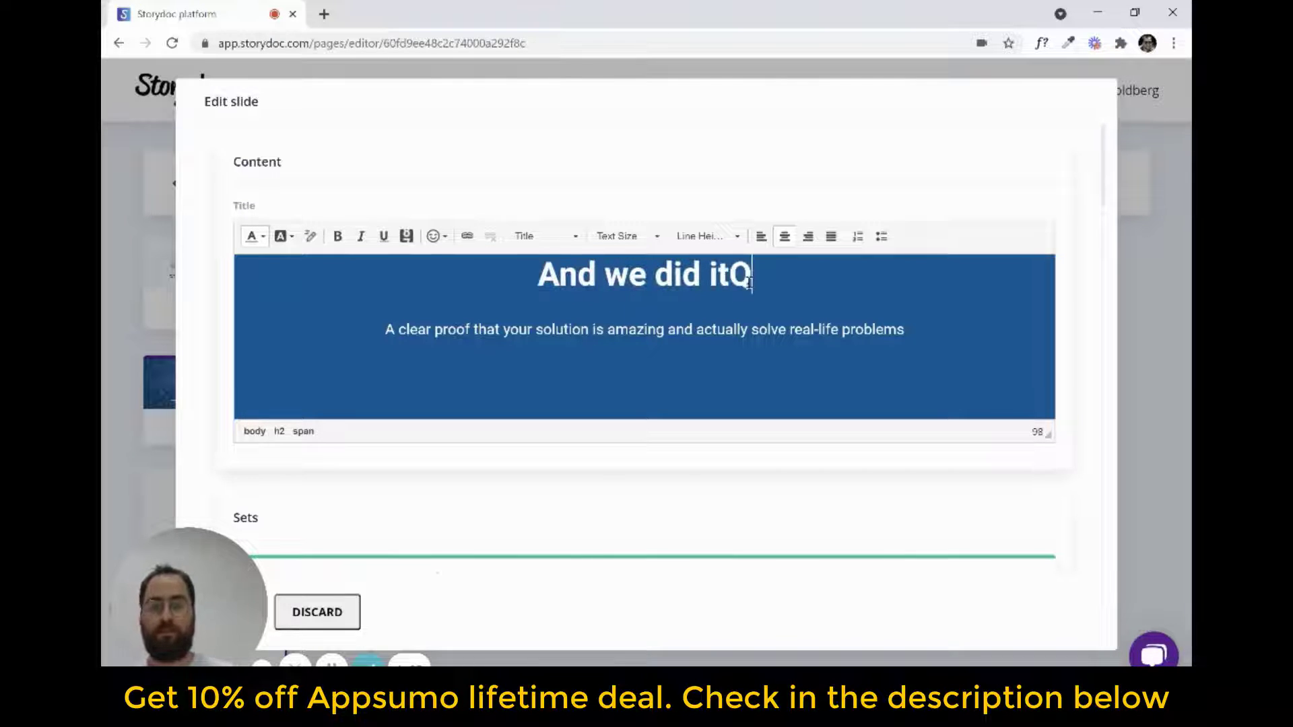
key(BackSpace)
text(!)
- Set the first data point's number to 99 and its suffix to "+"
scroll(632, 345, down, 6)
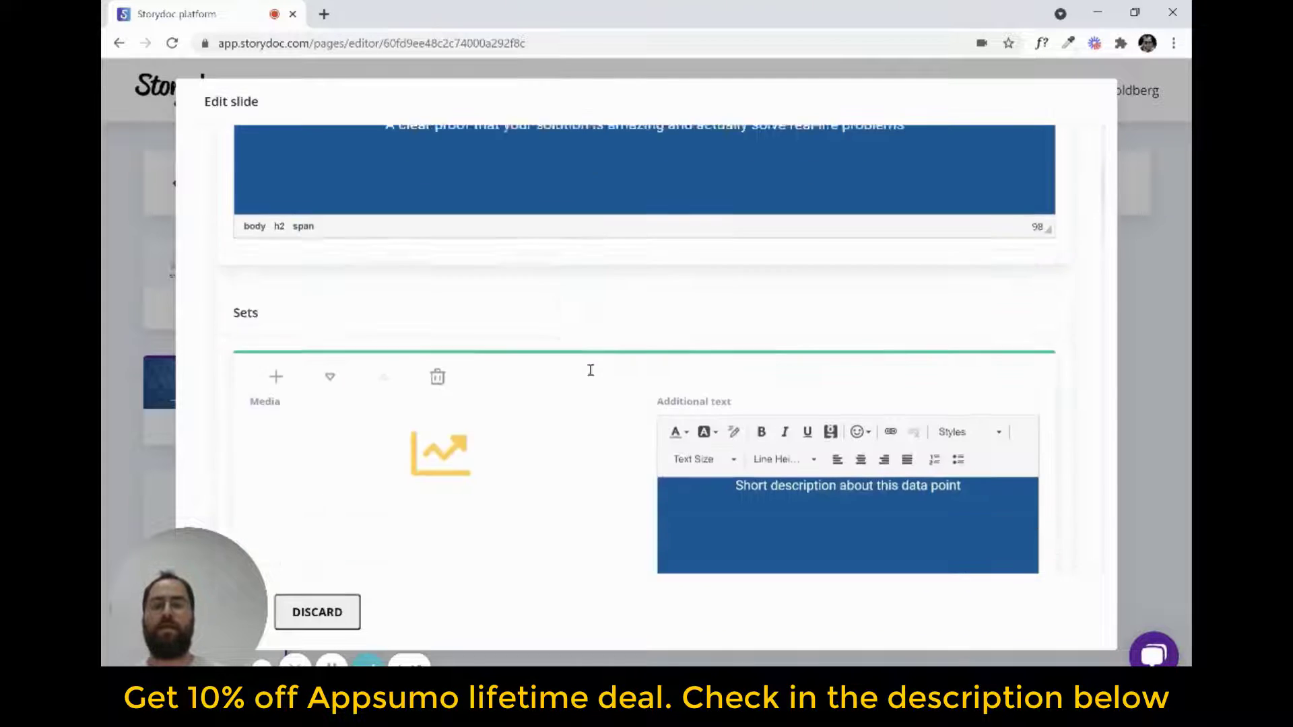
scroll(757, 301, down, 1)
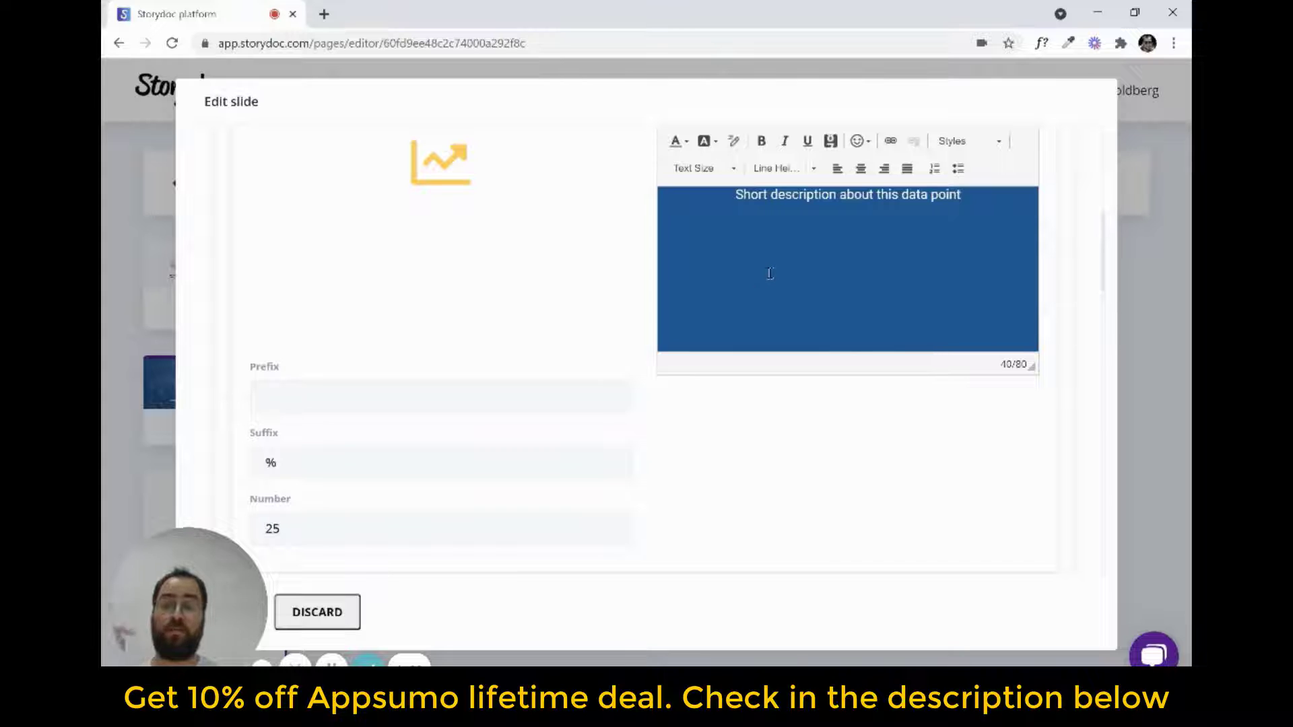
double_click(288, 527)
text(99)
double_click(452, 473)
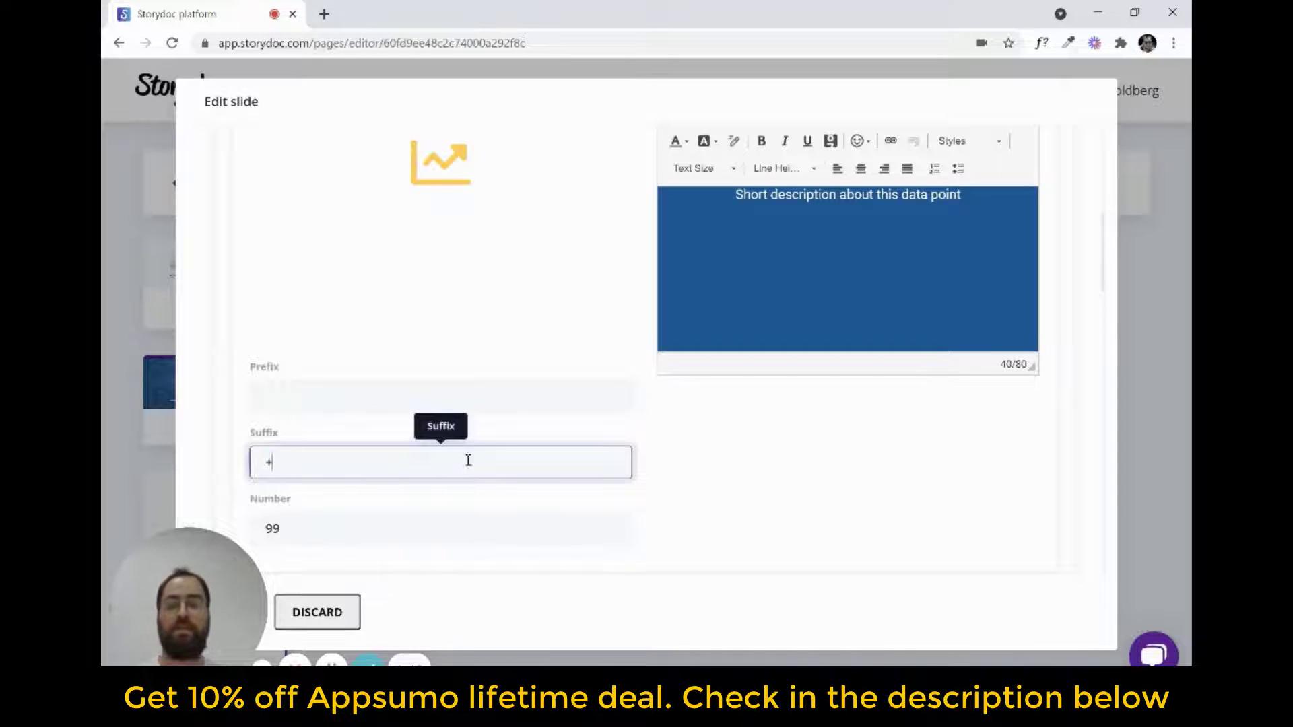
- Replace the first data point's description text with "New customes"
scroll(468, 475, up, 3)
click(790, 398)
key(ctrl+a)
text(N)
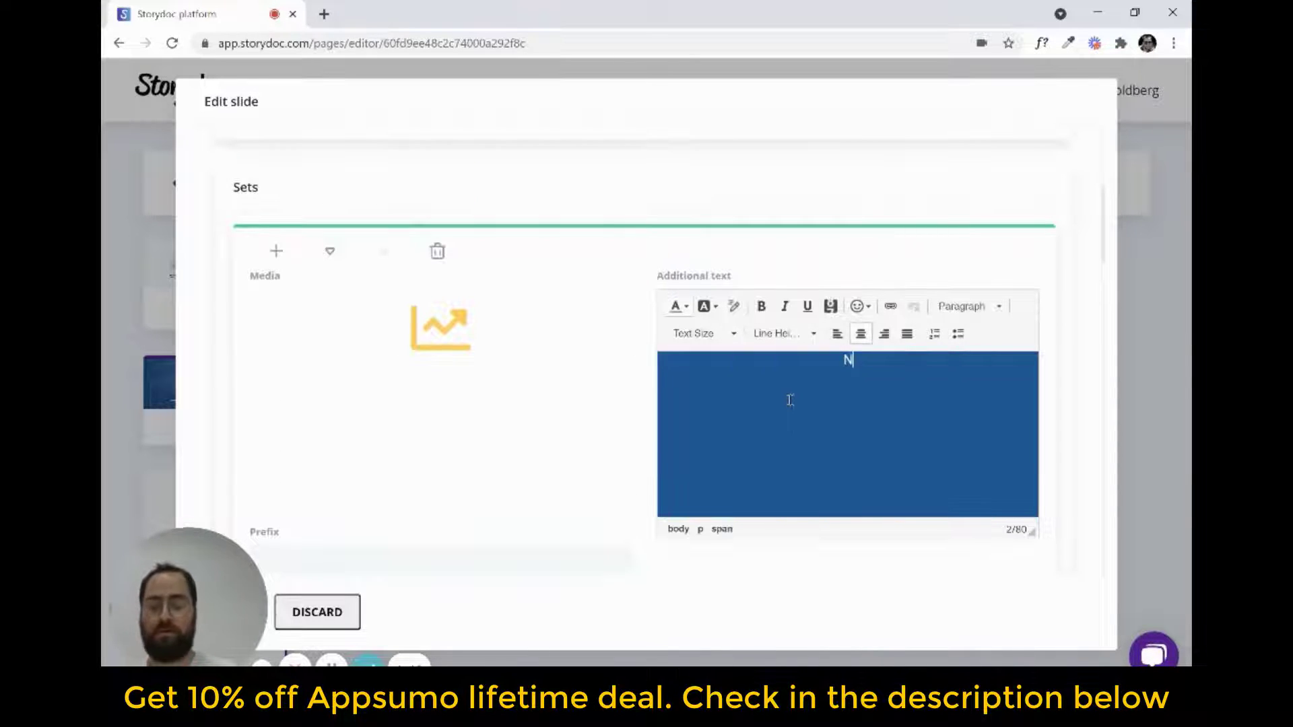
text(ew customes)
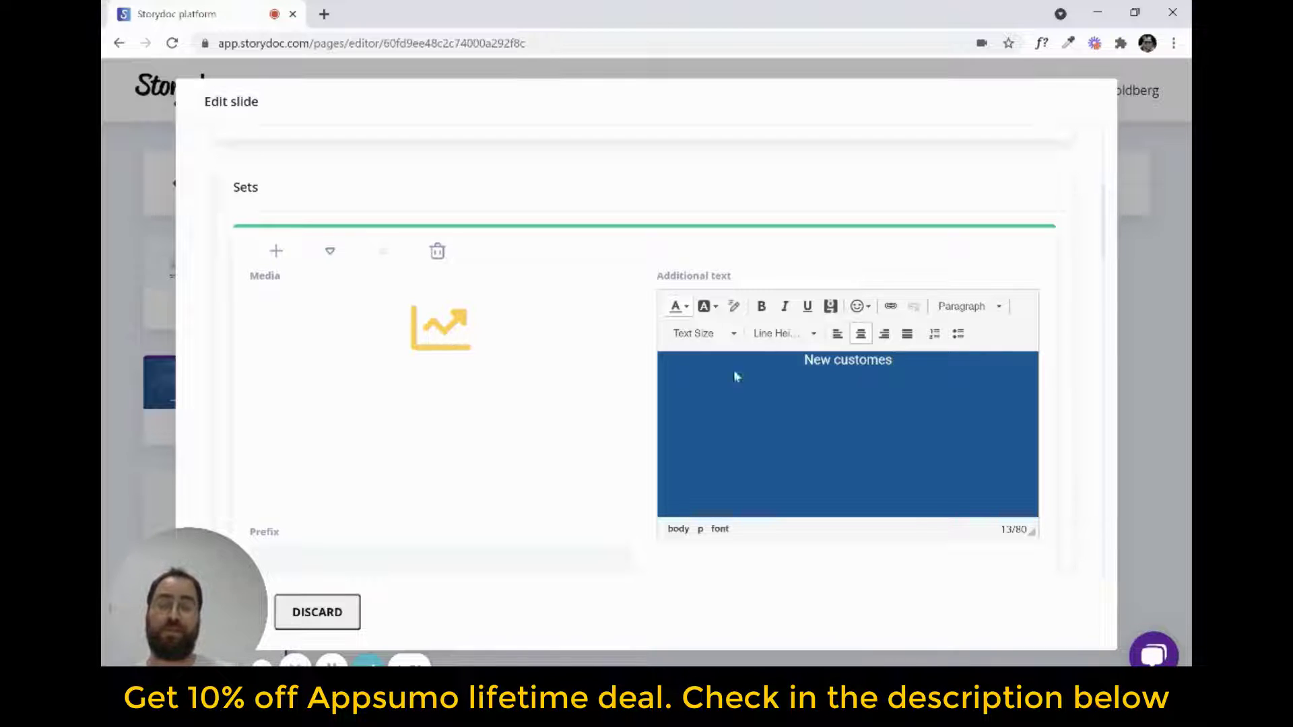
- Replace the first data point's icon with the solid user icon found by searching "user", and apply the slide edits
click(433, 318)
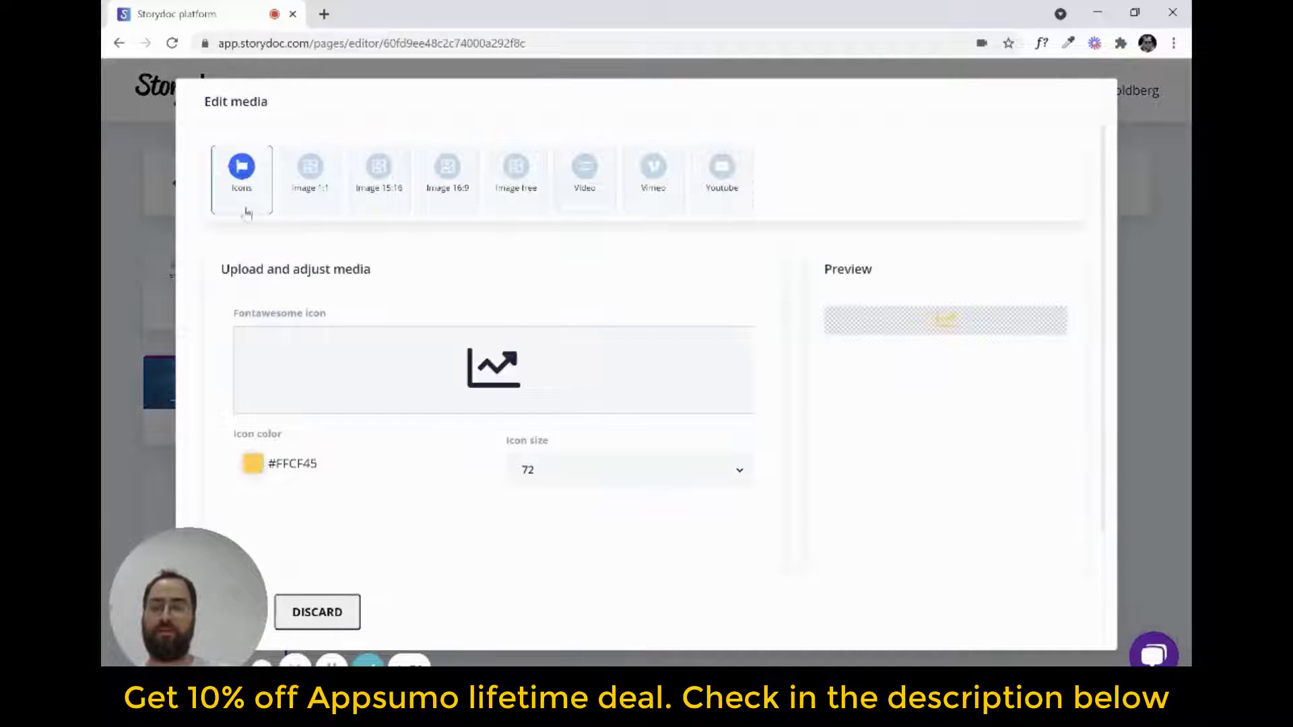
click(504, 369)
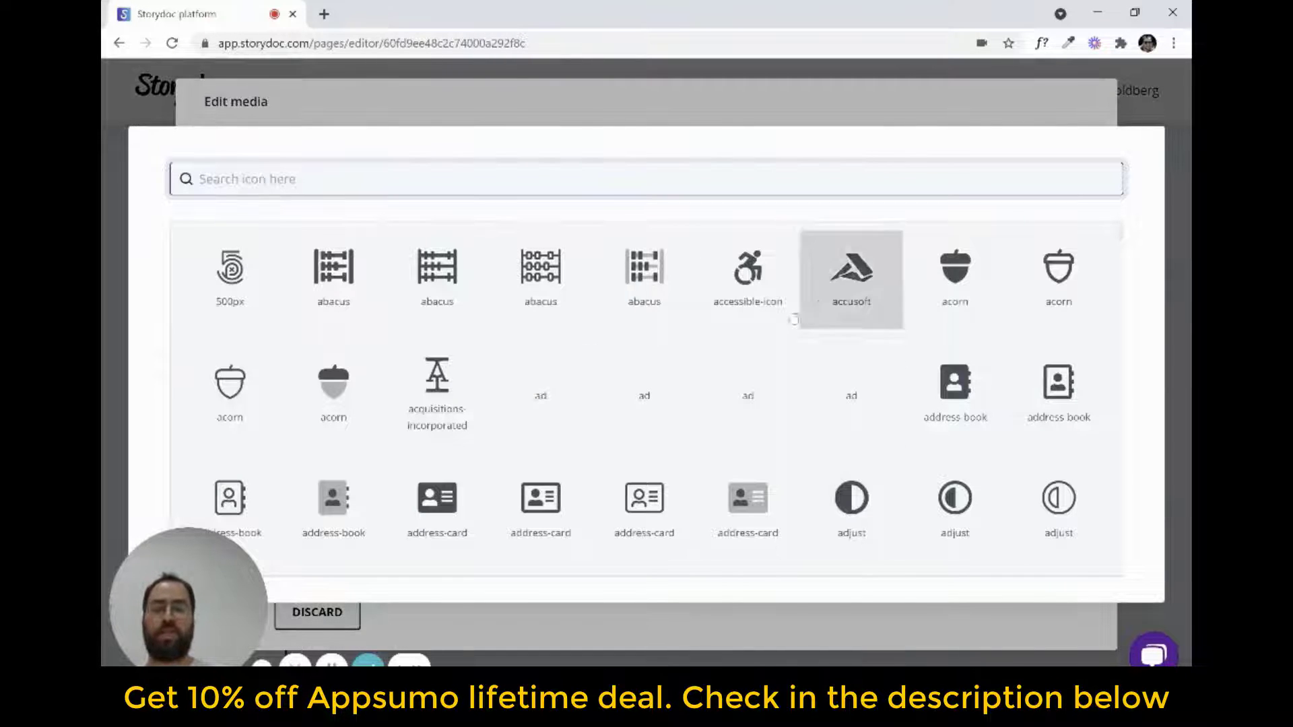
scroll(643, 391, down, 10)
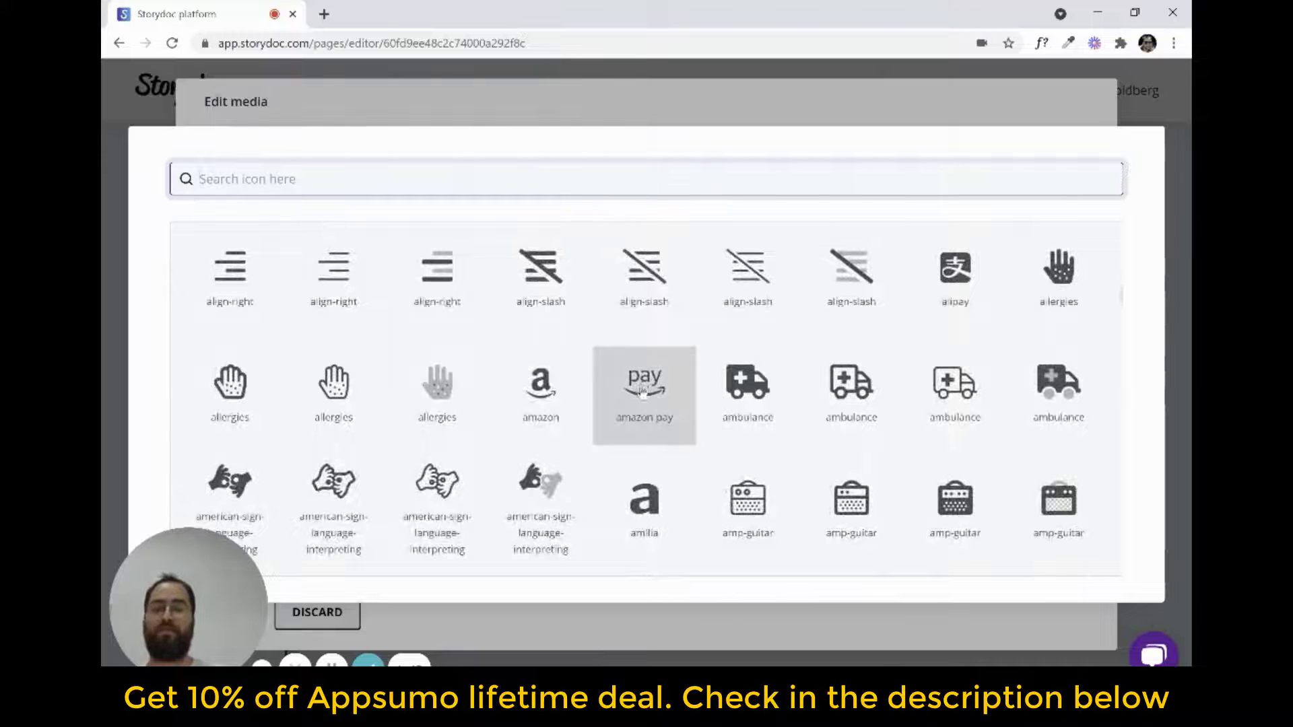
click(344, 170)
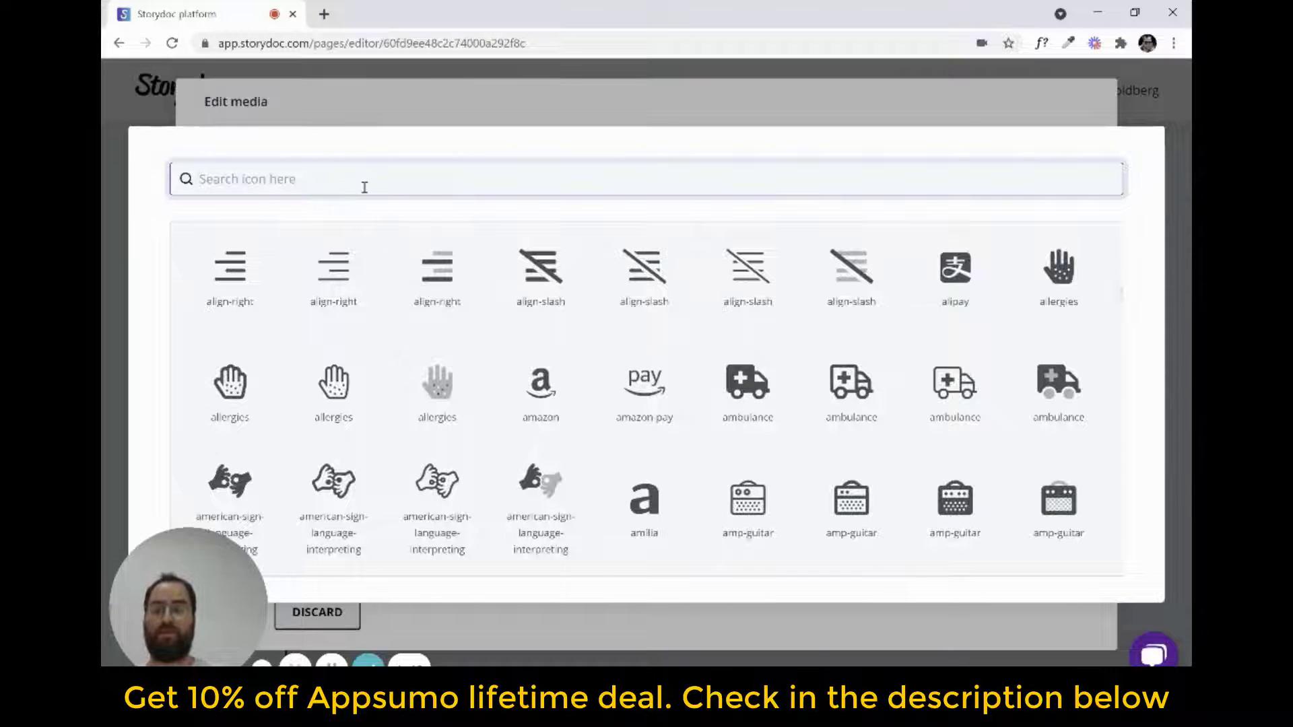
text(user)
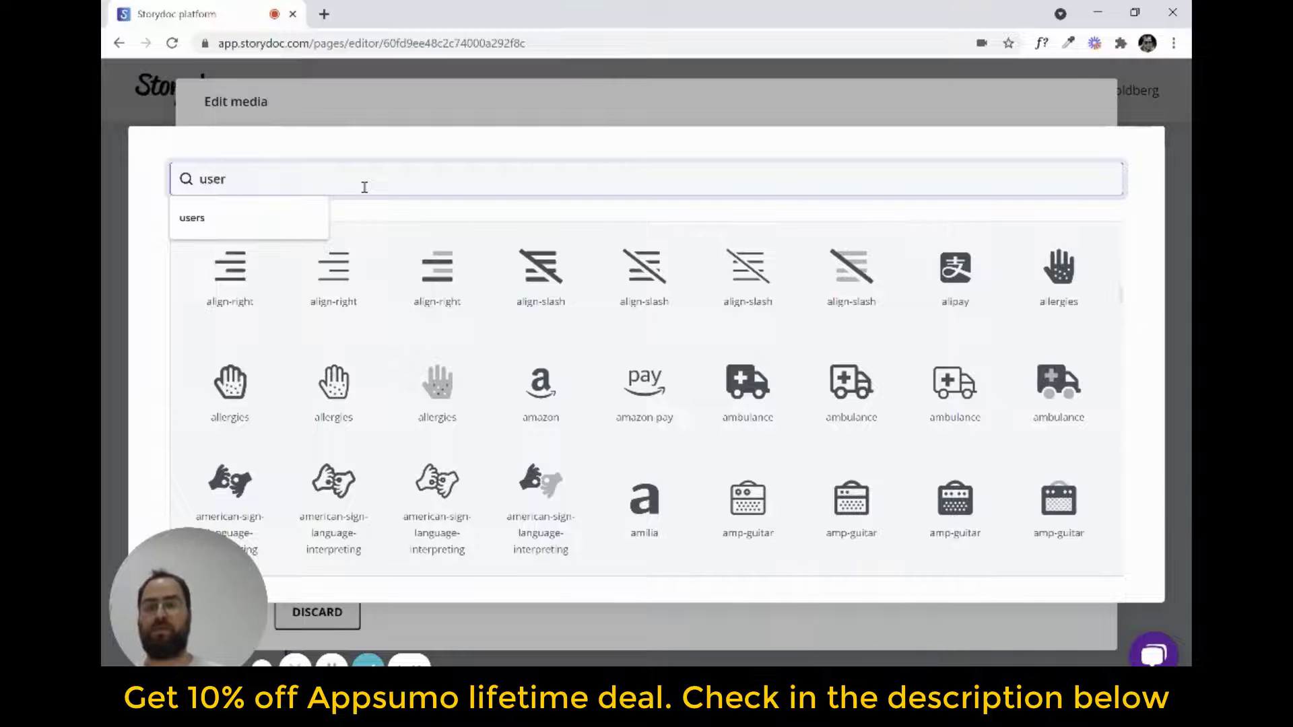
click(481, 144)
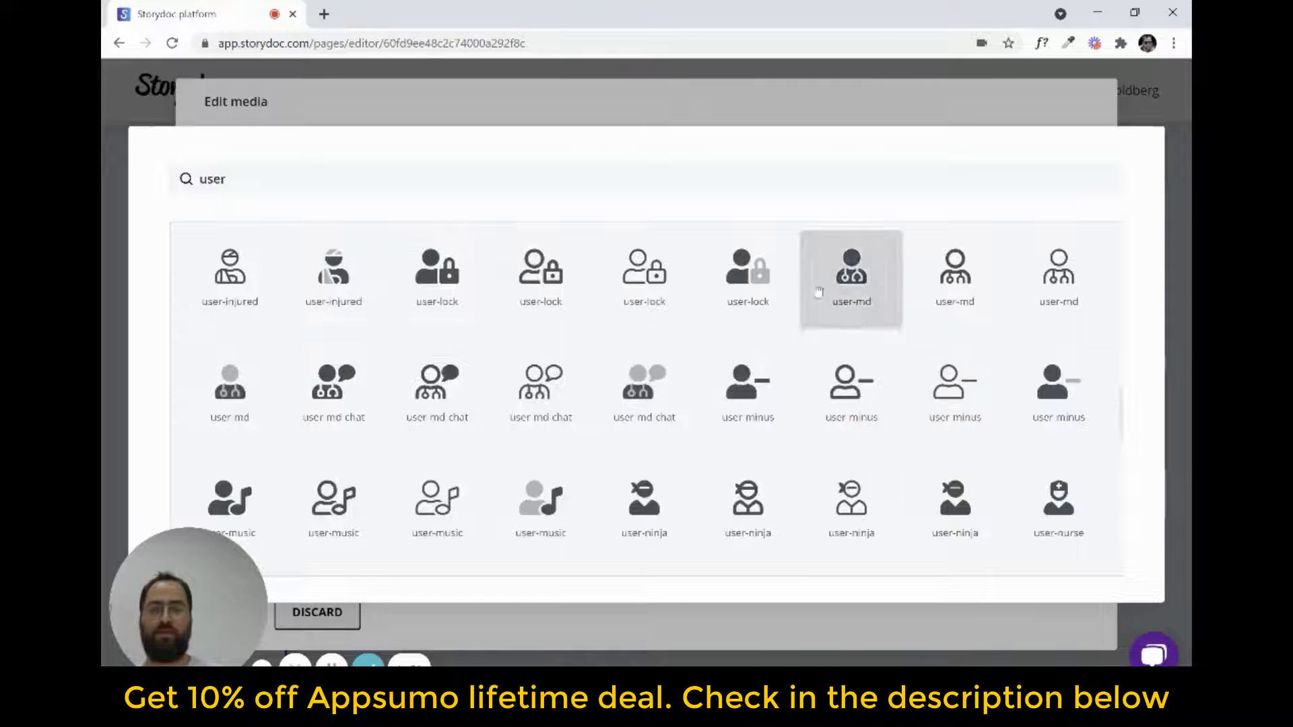
scroll(591, 358, up, 3)
scroll(590, 357, up, 10)
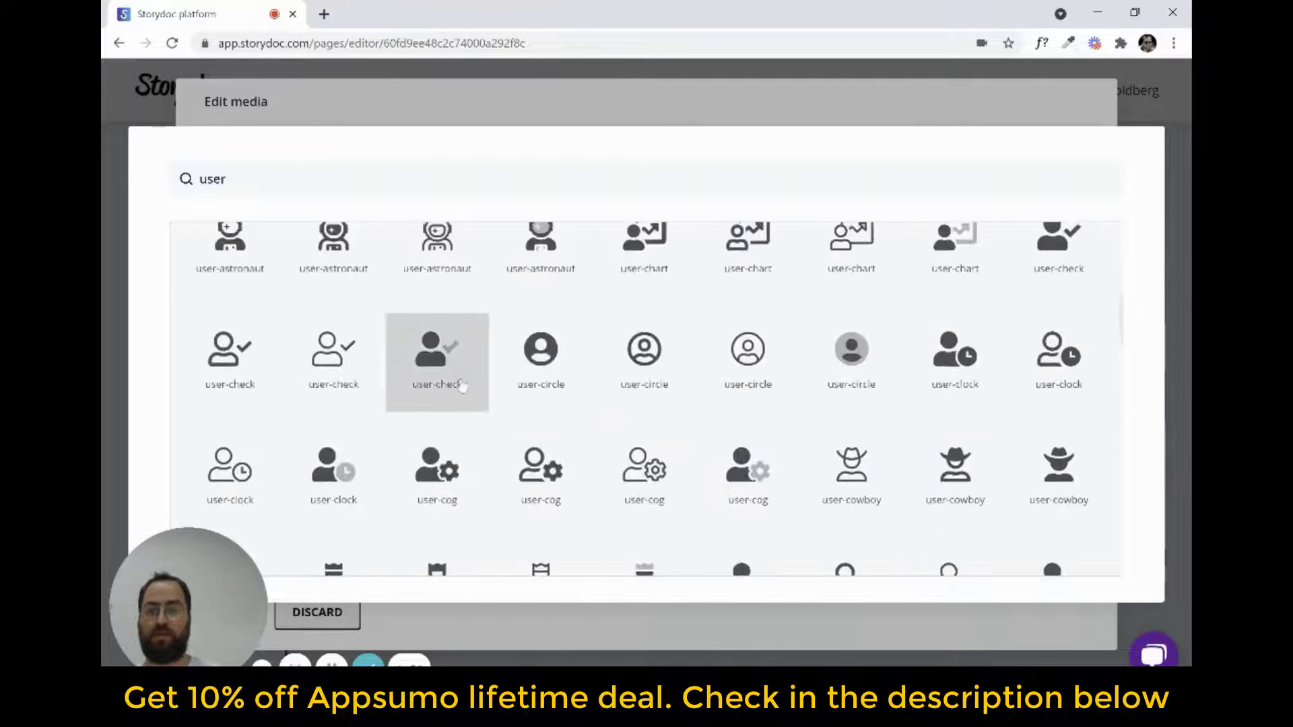
click(337, 296)
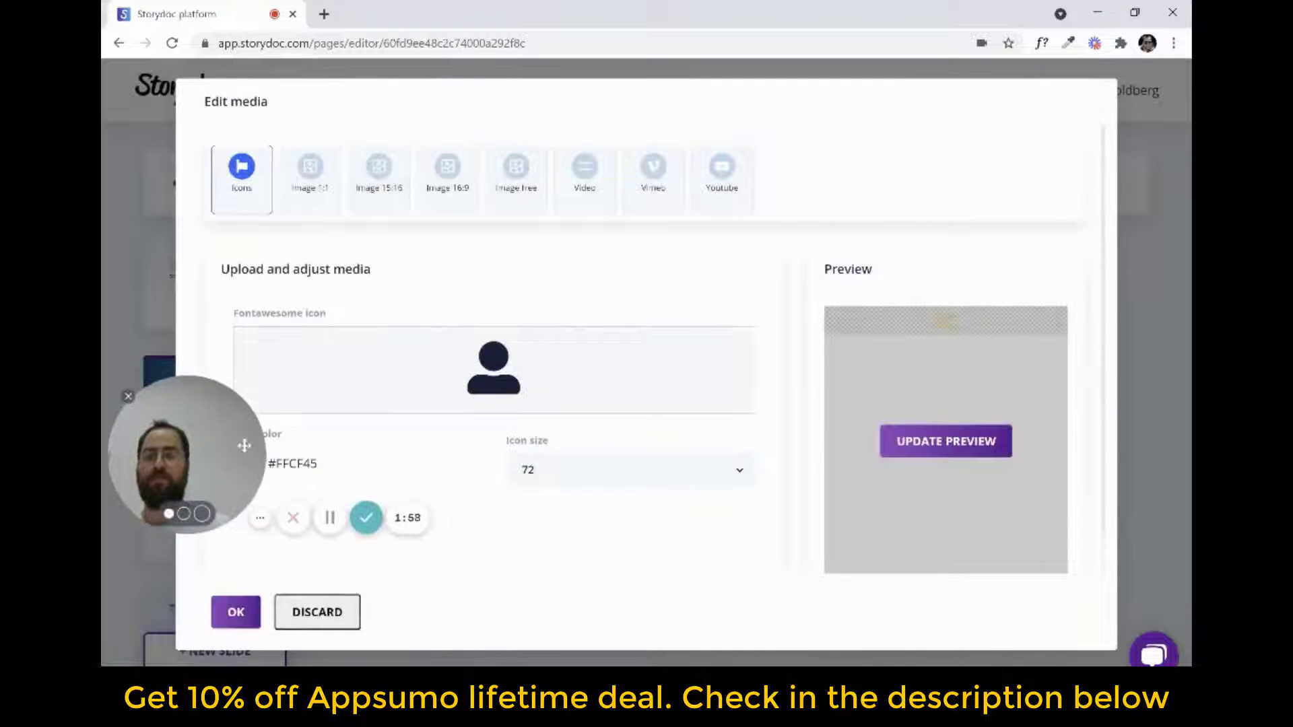
click(236, 614)
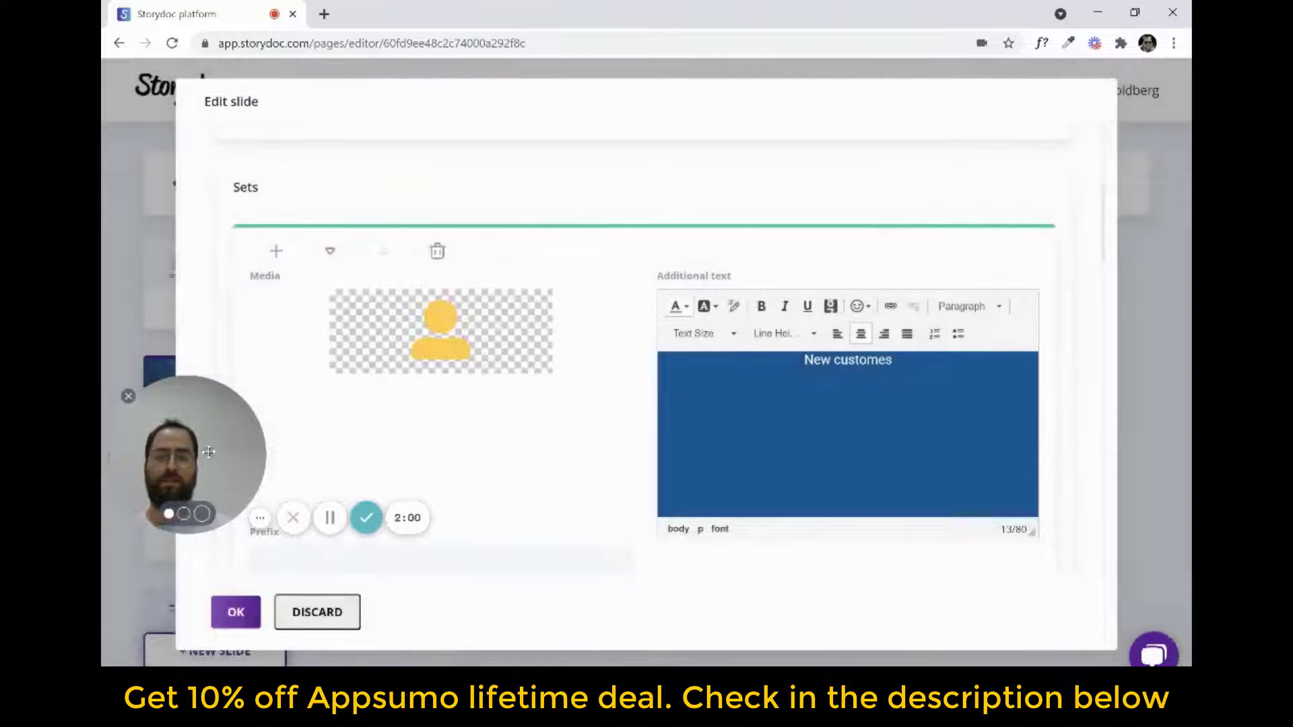
click(249, 621)
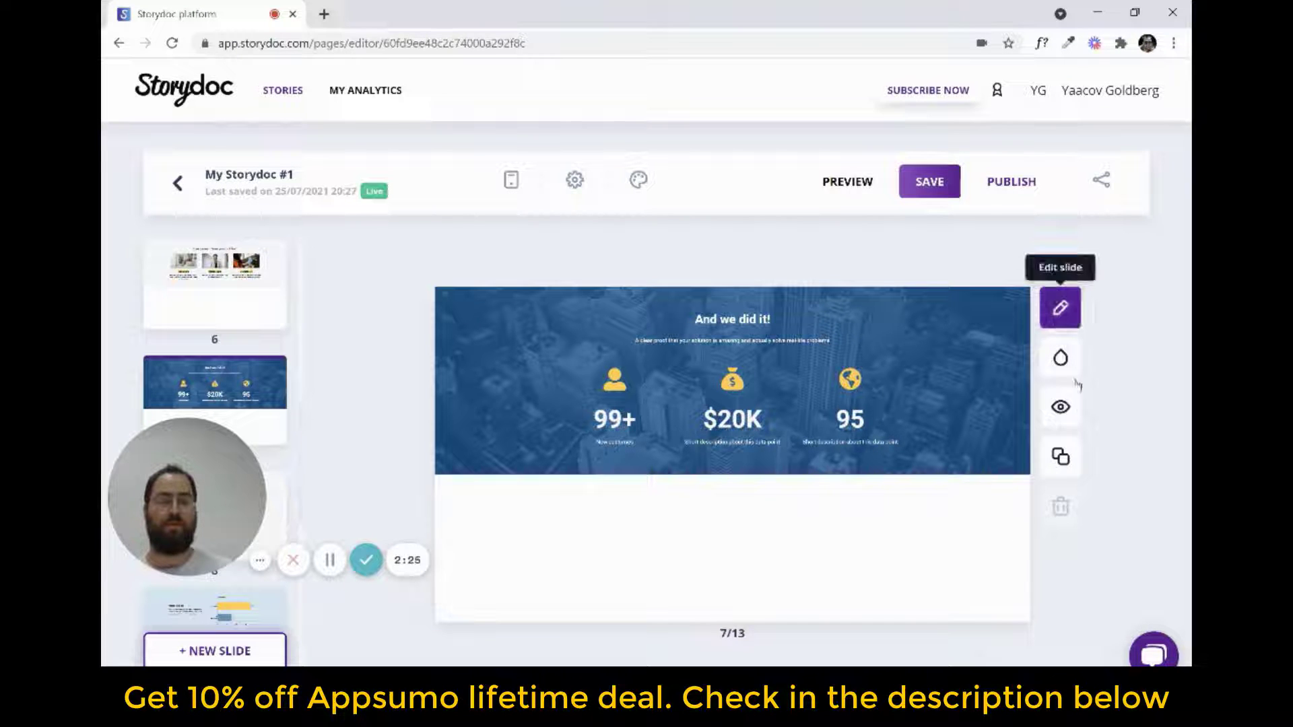
- Edit the design of slide 7 and set its background color to Theme color 3
click(1060, 356)
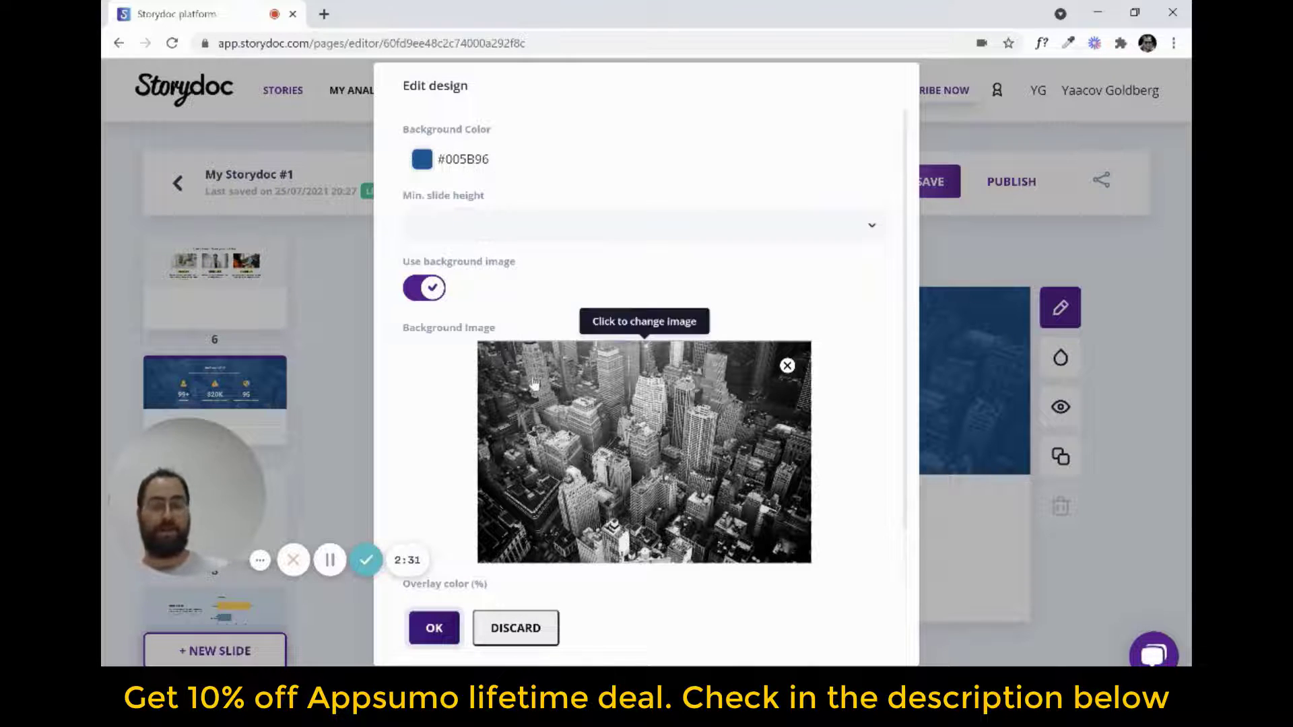
click(449, 168)
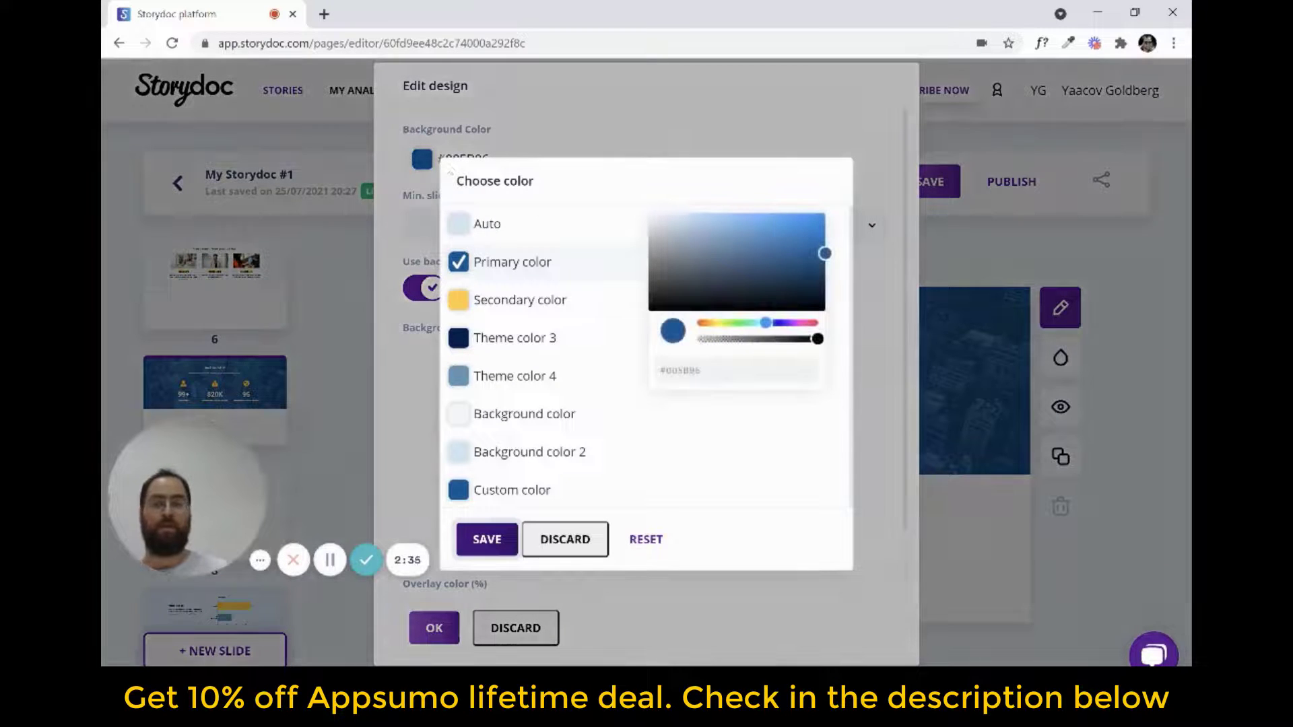
click(506, 343)
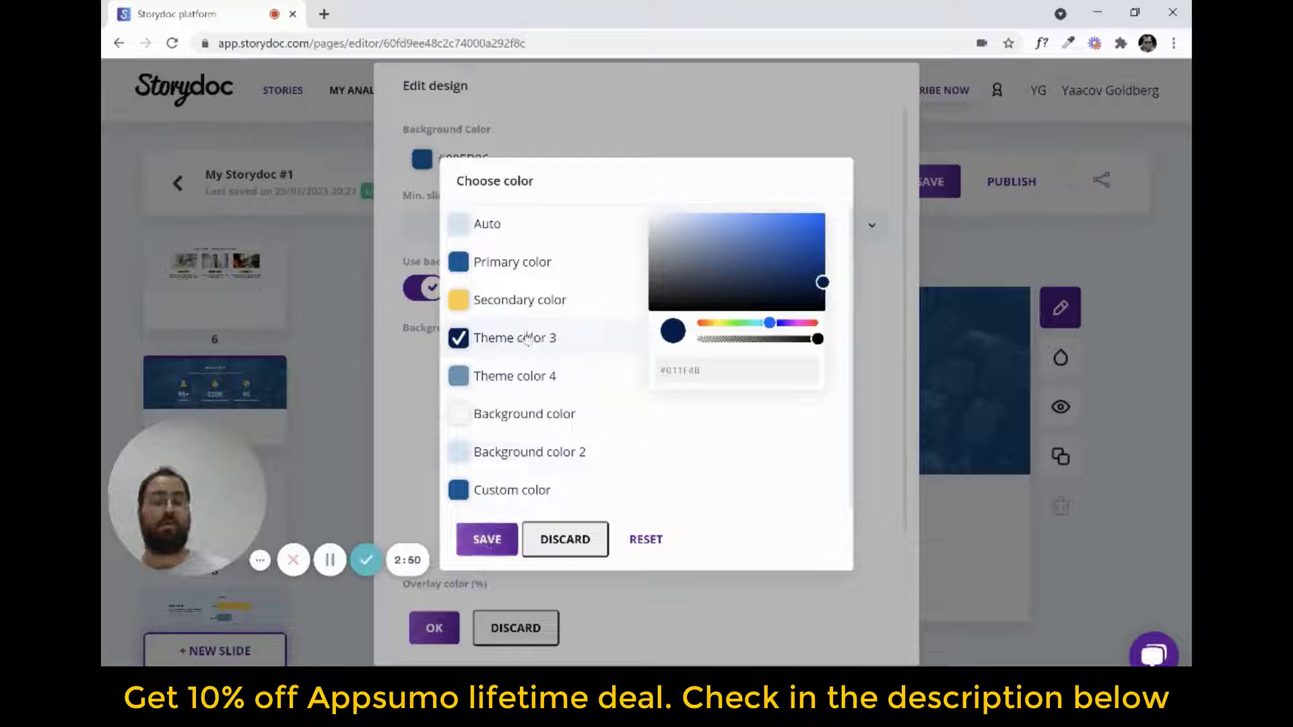
click(498, 537)
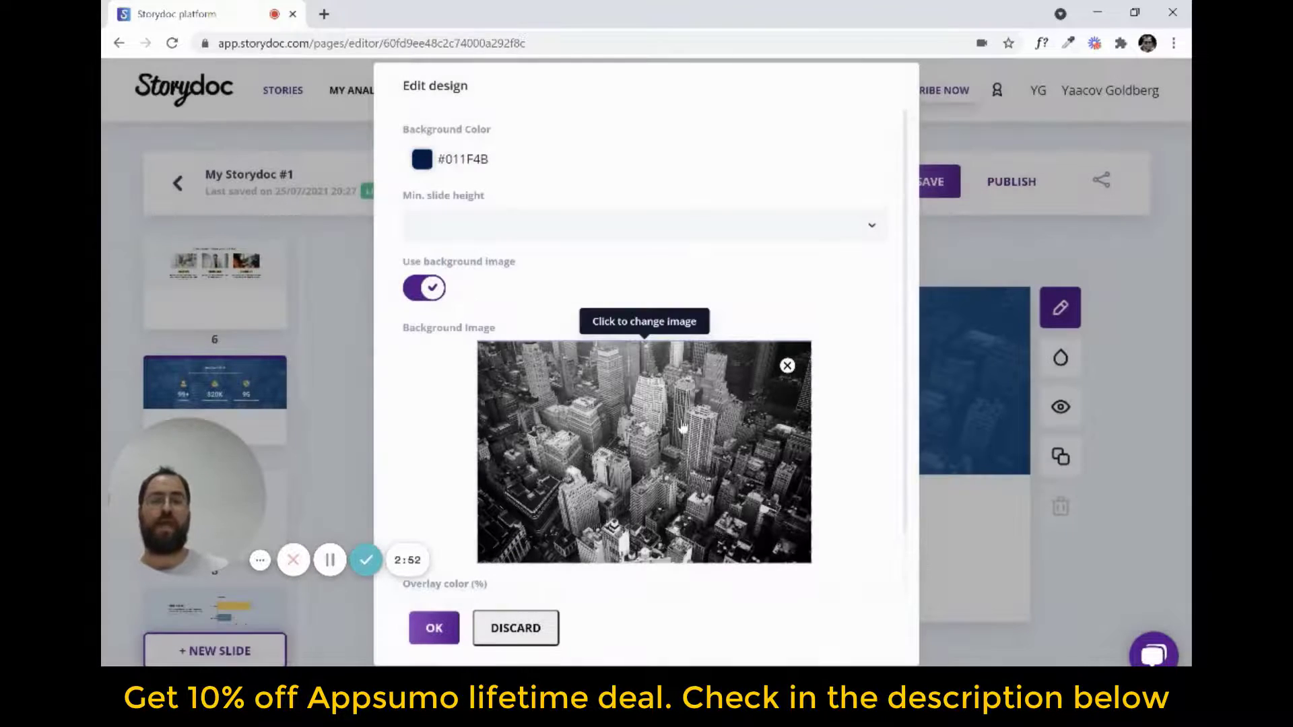
- Replace the slide's background image with pexels-pixabay-372959.jpg from Downloads, keeping the full crop, and apply the design
click(682, 428)
scroll(445, 357, down, 5)
click(381, 175)
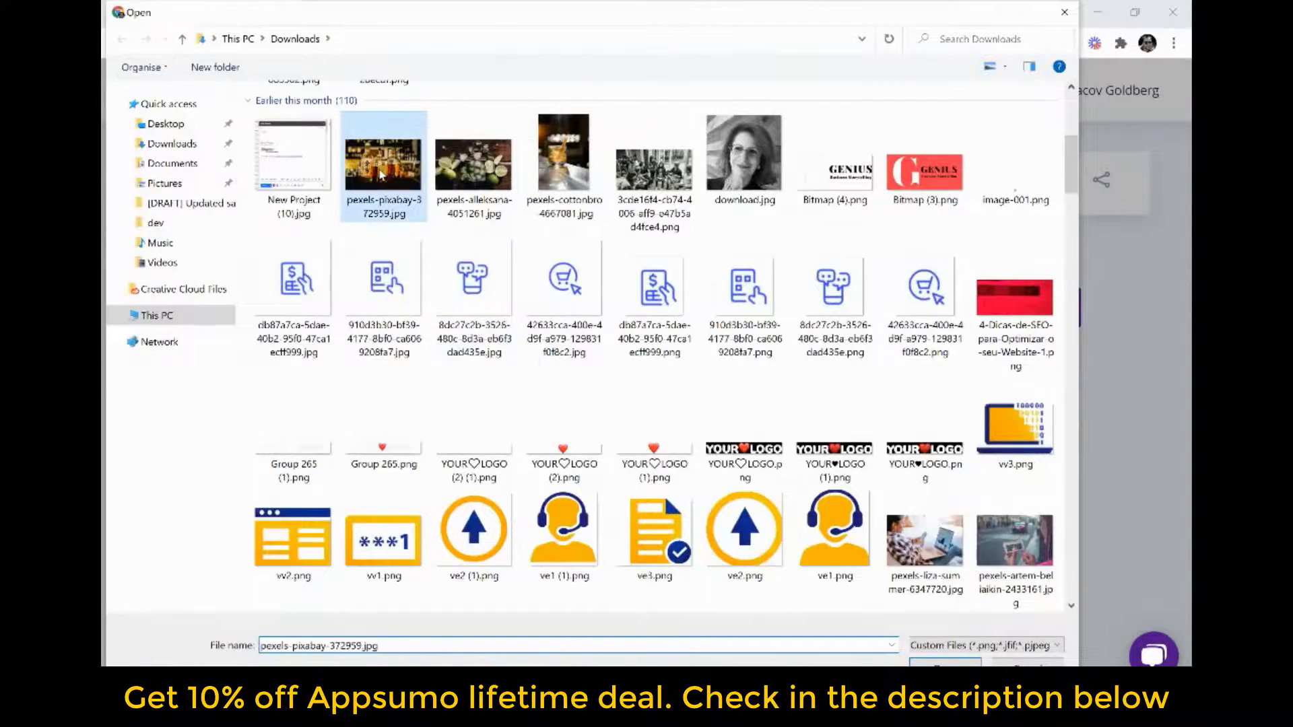
double_click(382, 175)
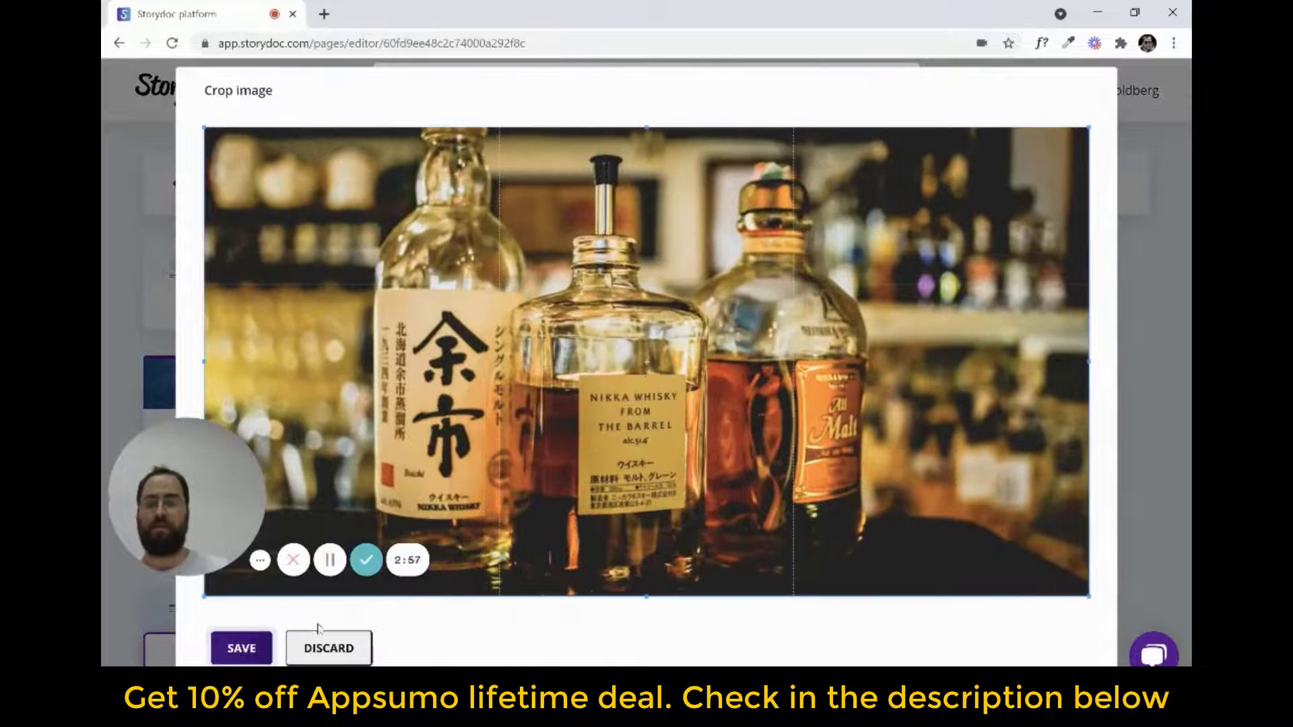
click(241, 648)
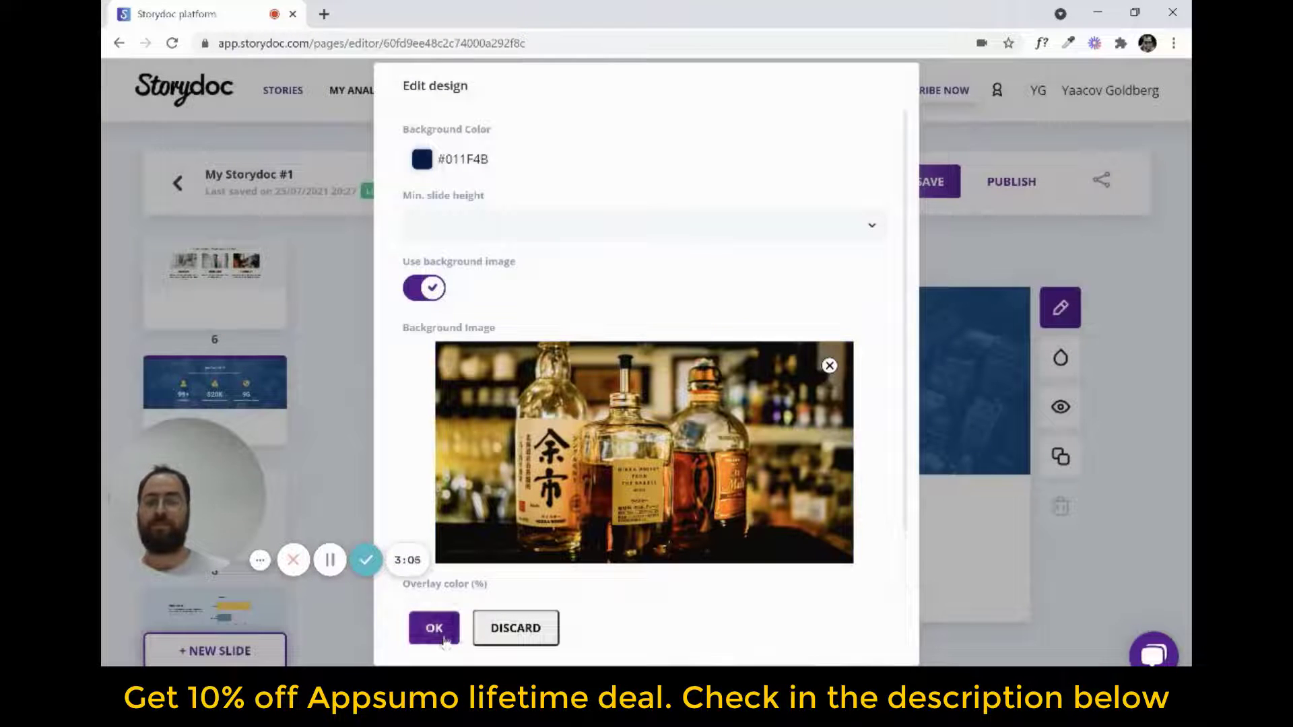
click(439, 636)
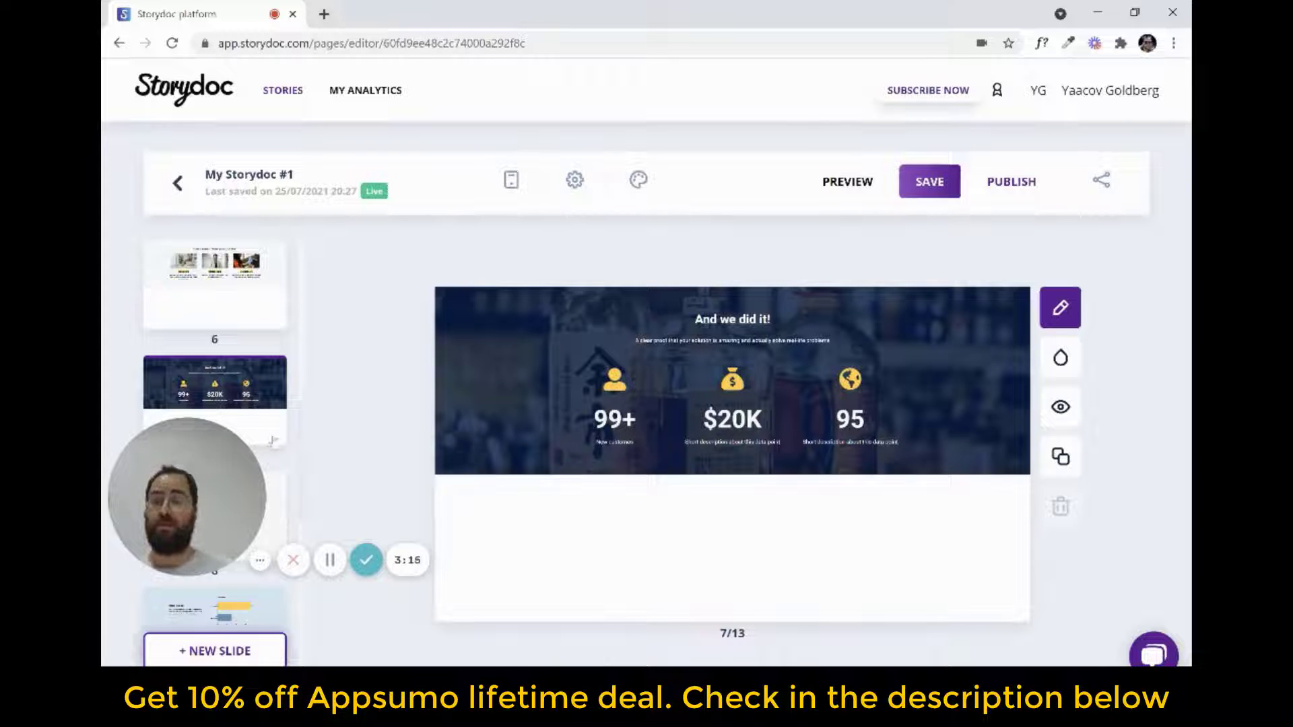
- Browse the slide templates and add a "Horizontal chart with text, side by side" slide after slide 7
click(196, 654)
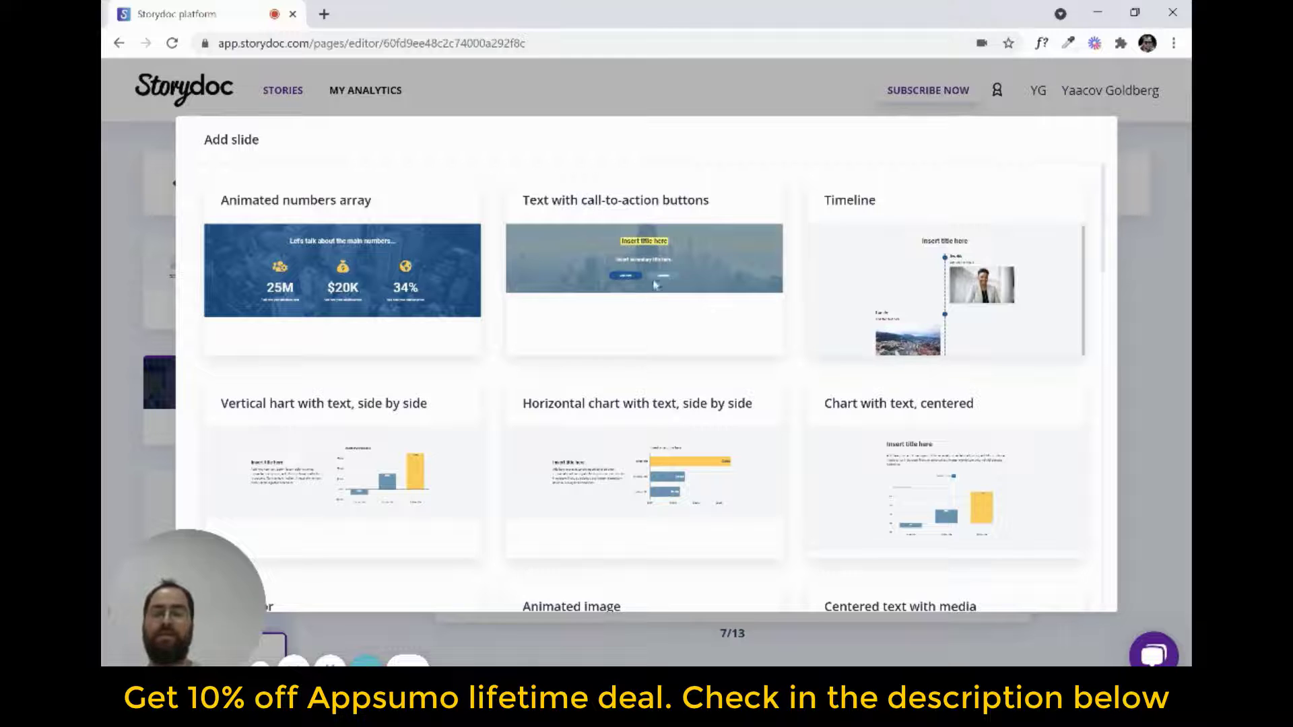
scroll(745, 353, down, 5)
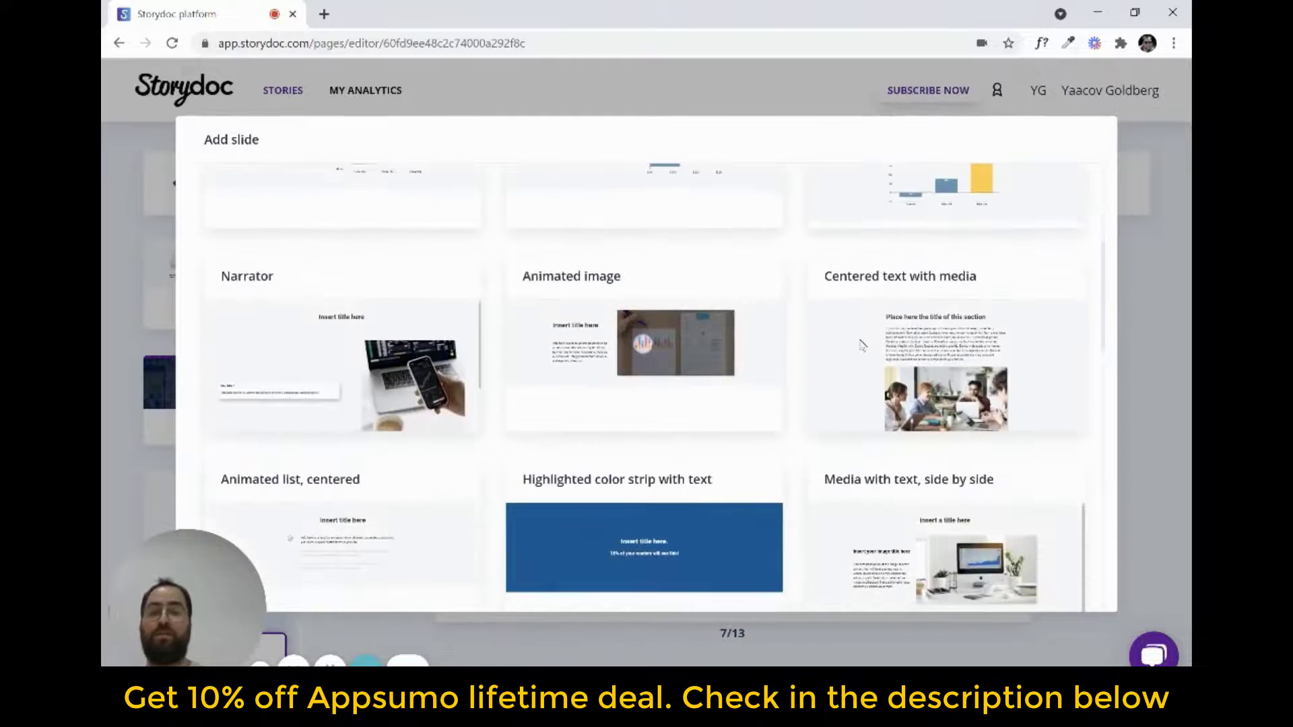
scroll(840, 388, up, 5)
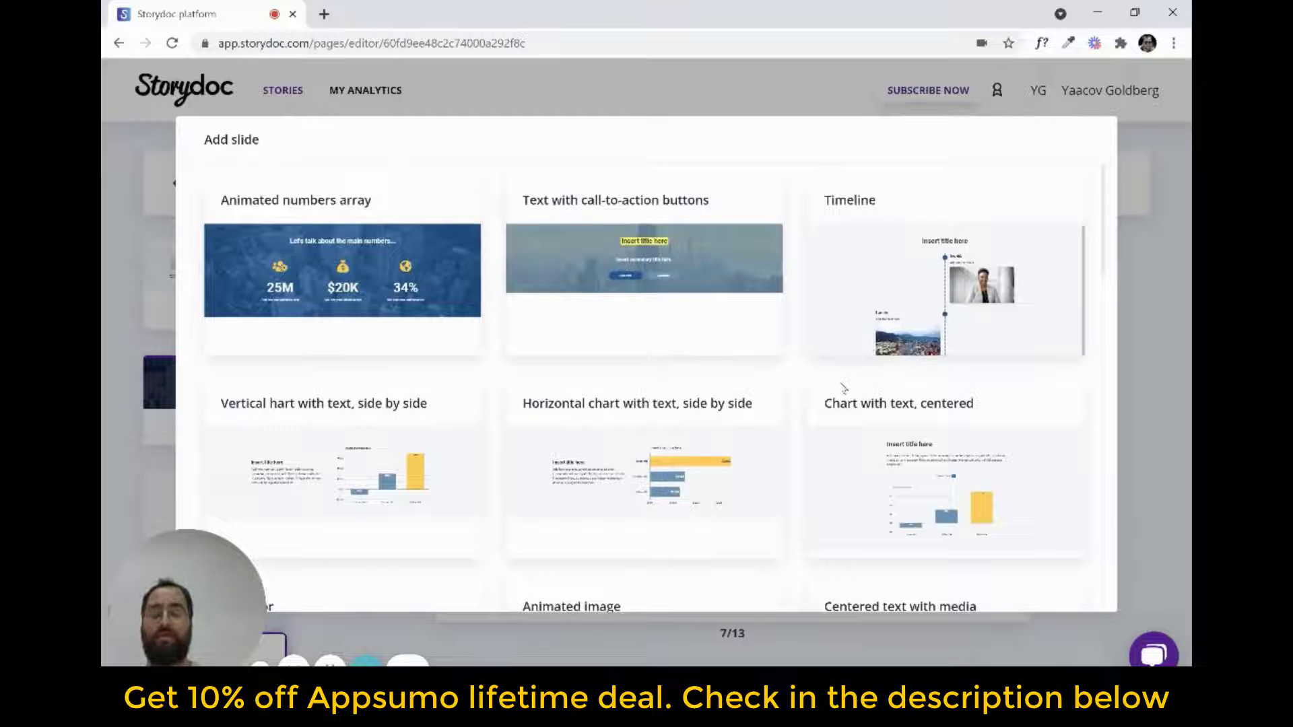
scroll(774, 398, down, 1)
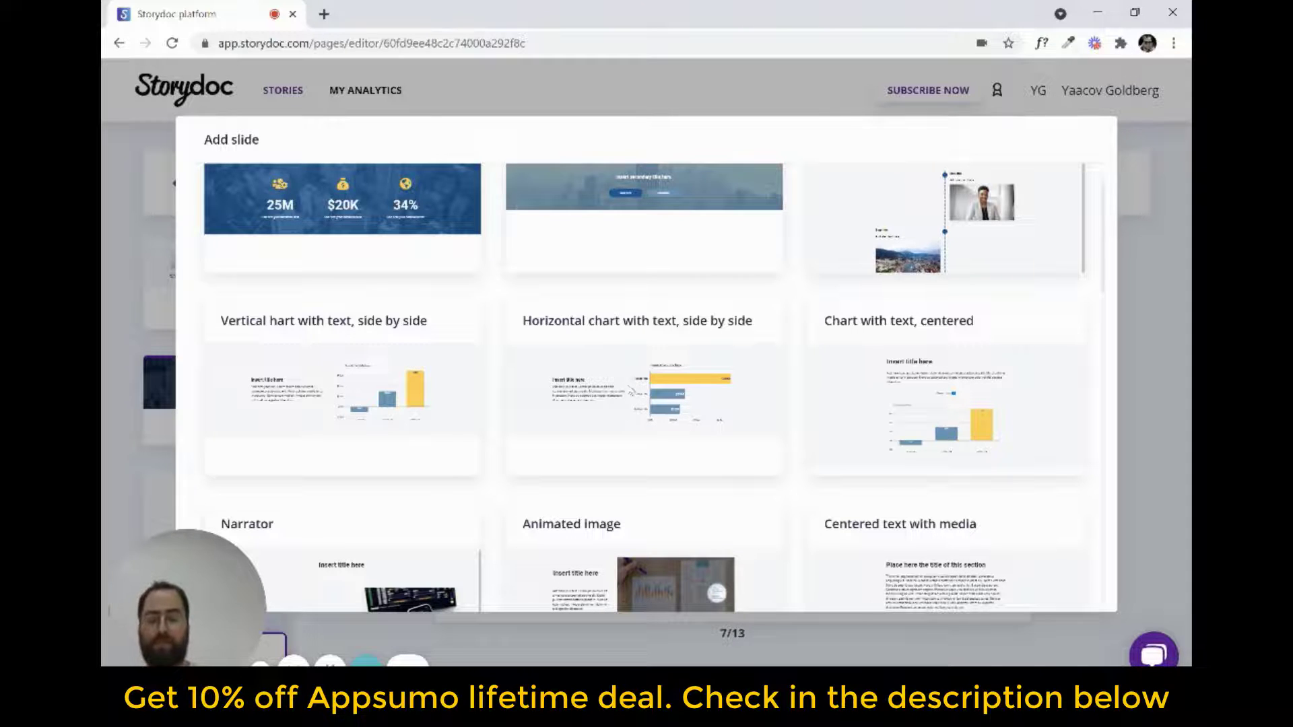
click(617, 382)
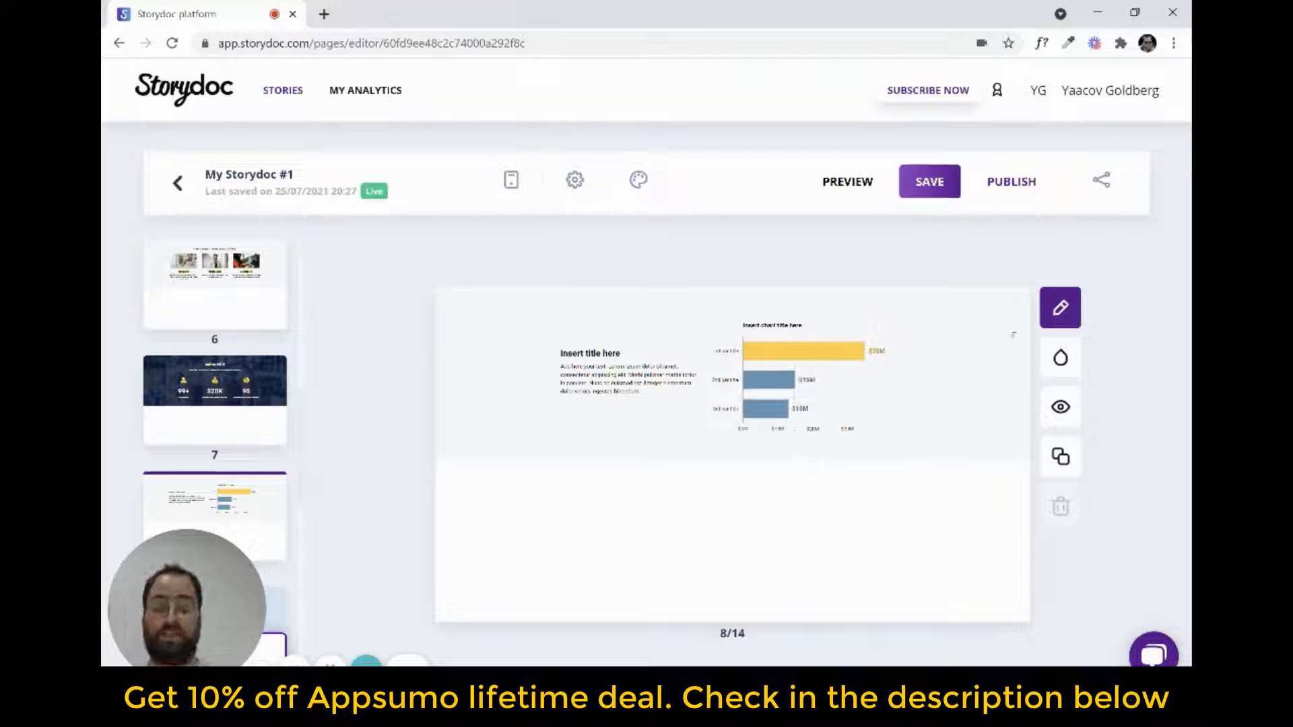
- Edit the new chart slide's content and remove the third bar from the chart
click(1060, 309)
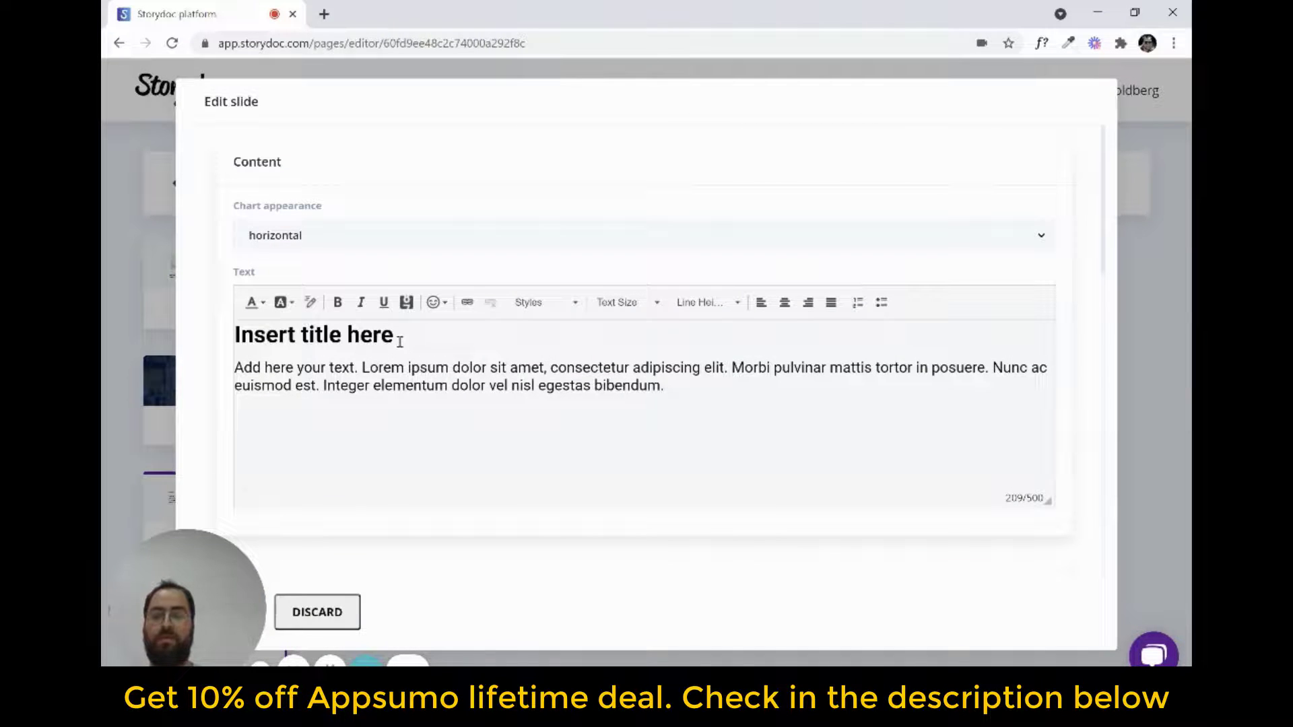
scroll(425, 353, down, 7)
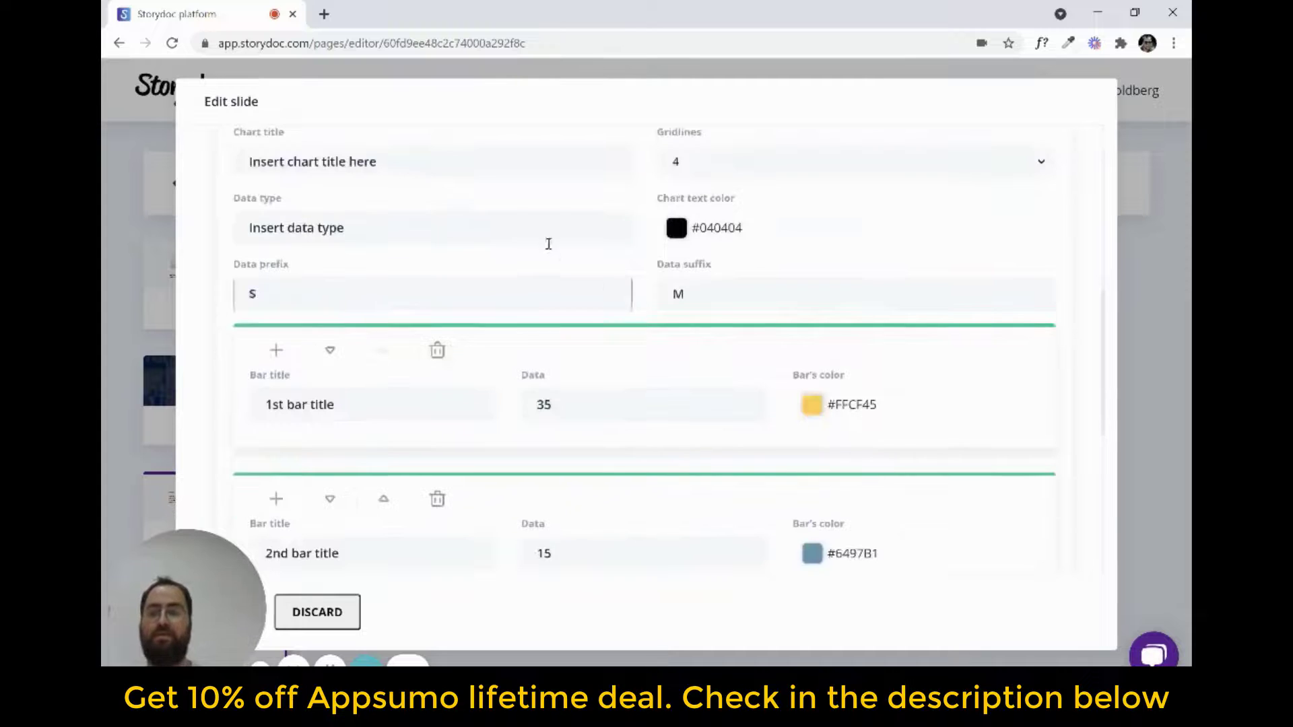
scroll(439, 223, down, 3)
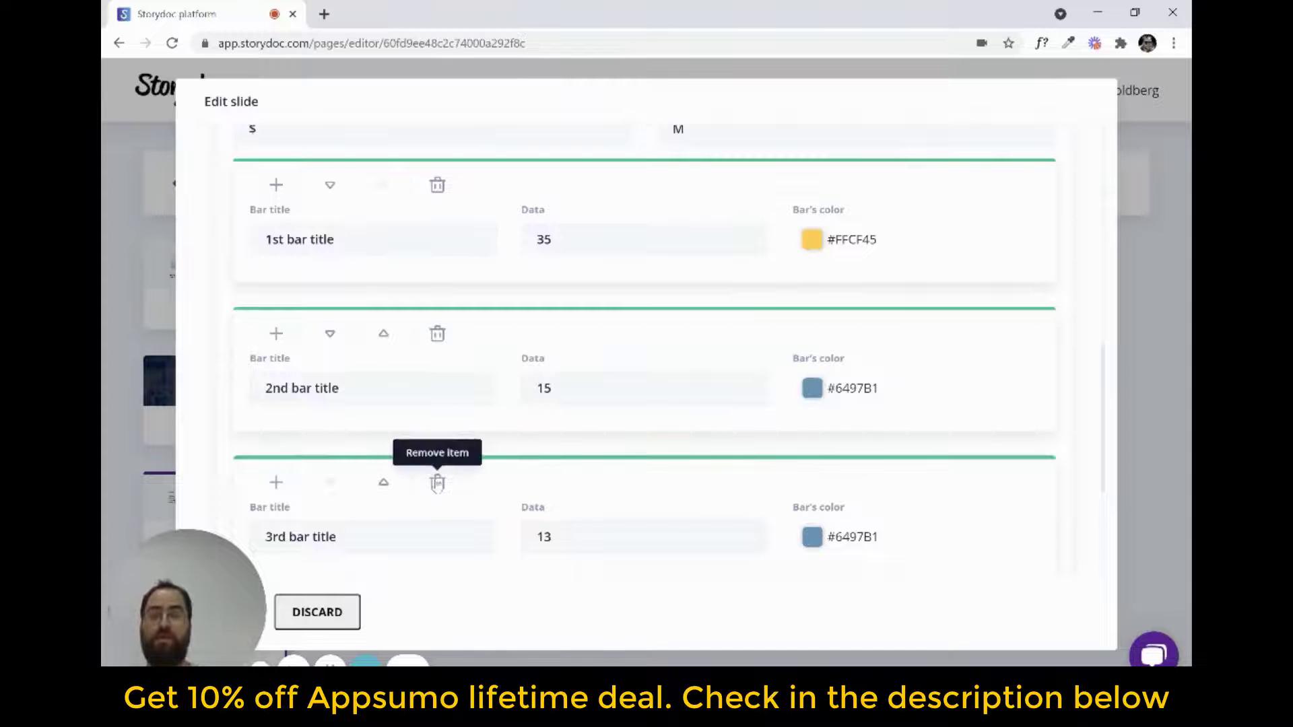
click(438, 485)
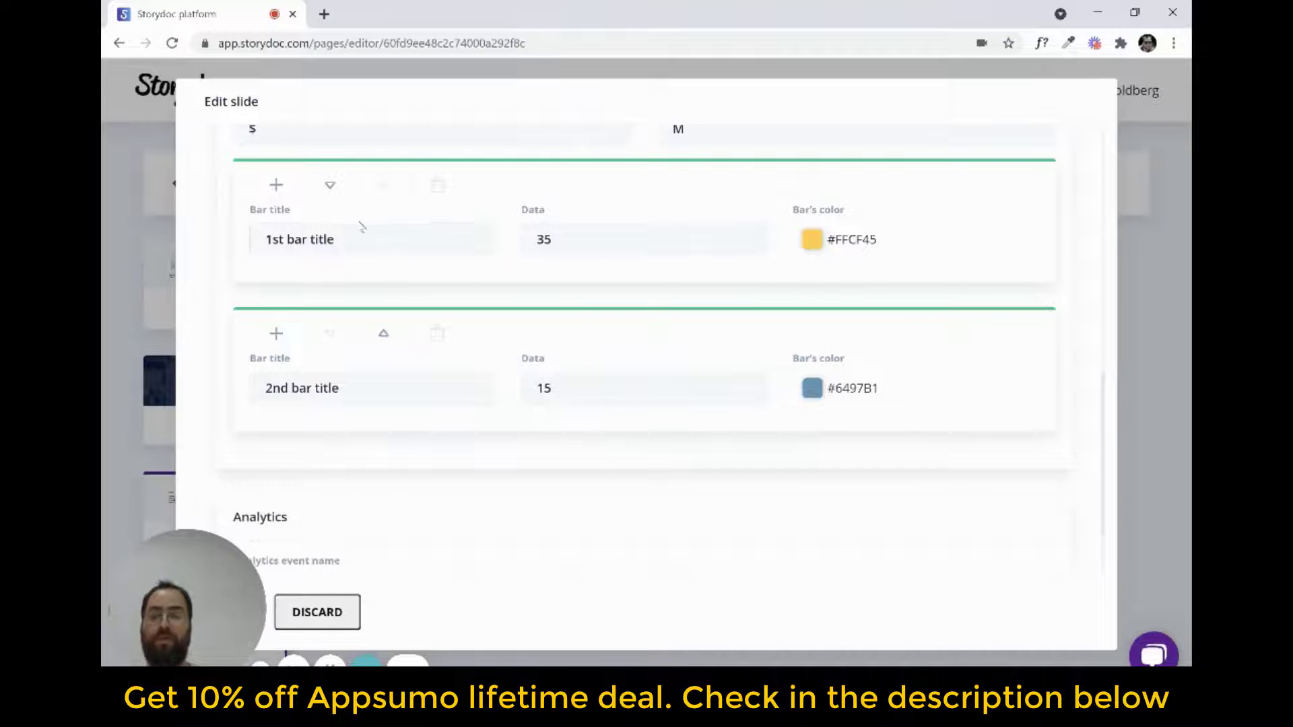
- Title the chart's two bars 2019 and 2021, and set the second bar's data to 34
triple_click(356, 240)
text(2019)
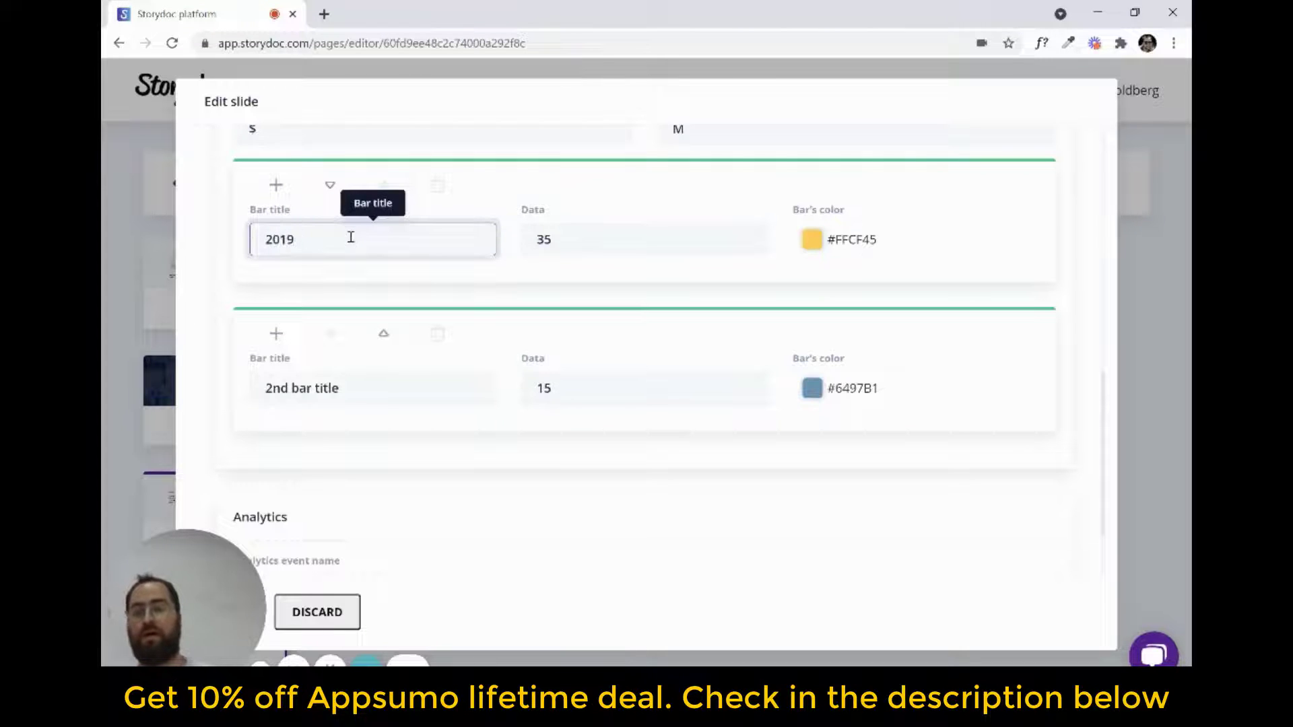
triple_click(353, 387)
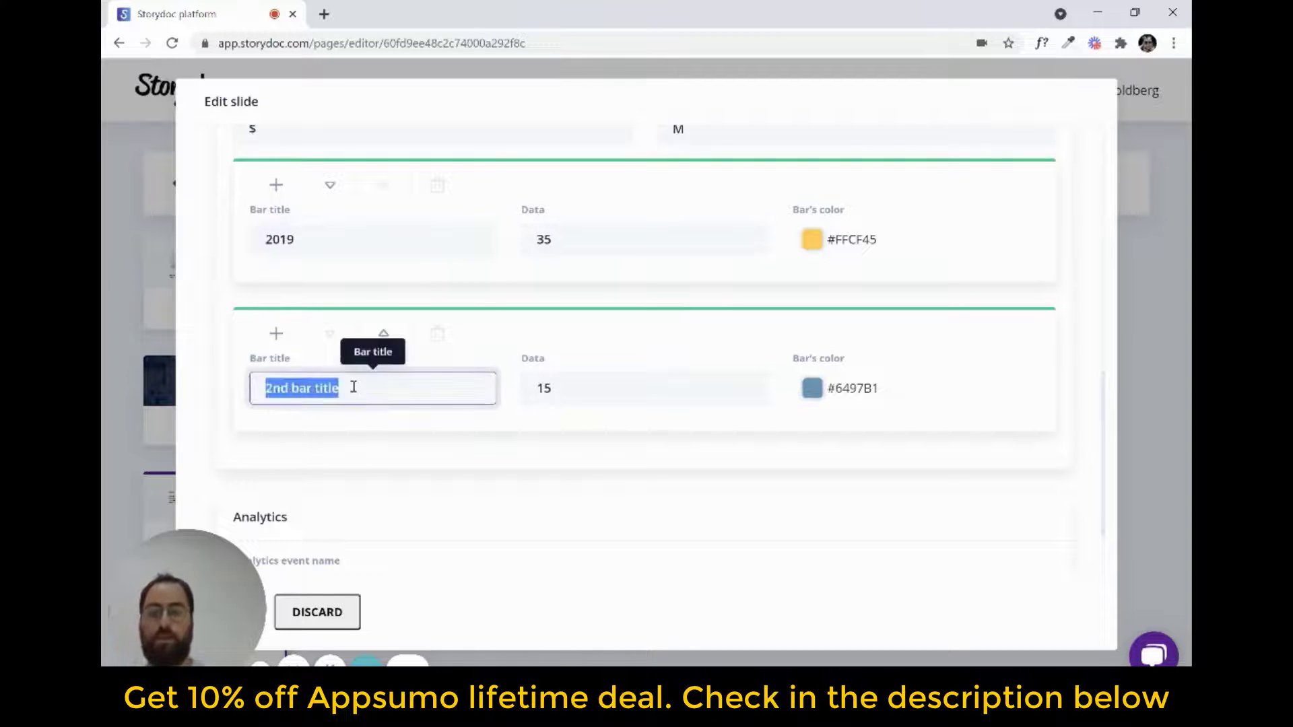
text(20)
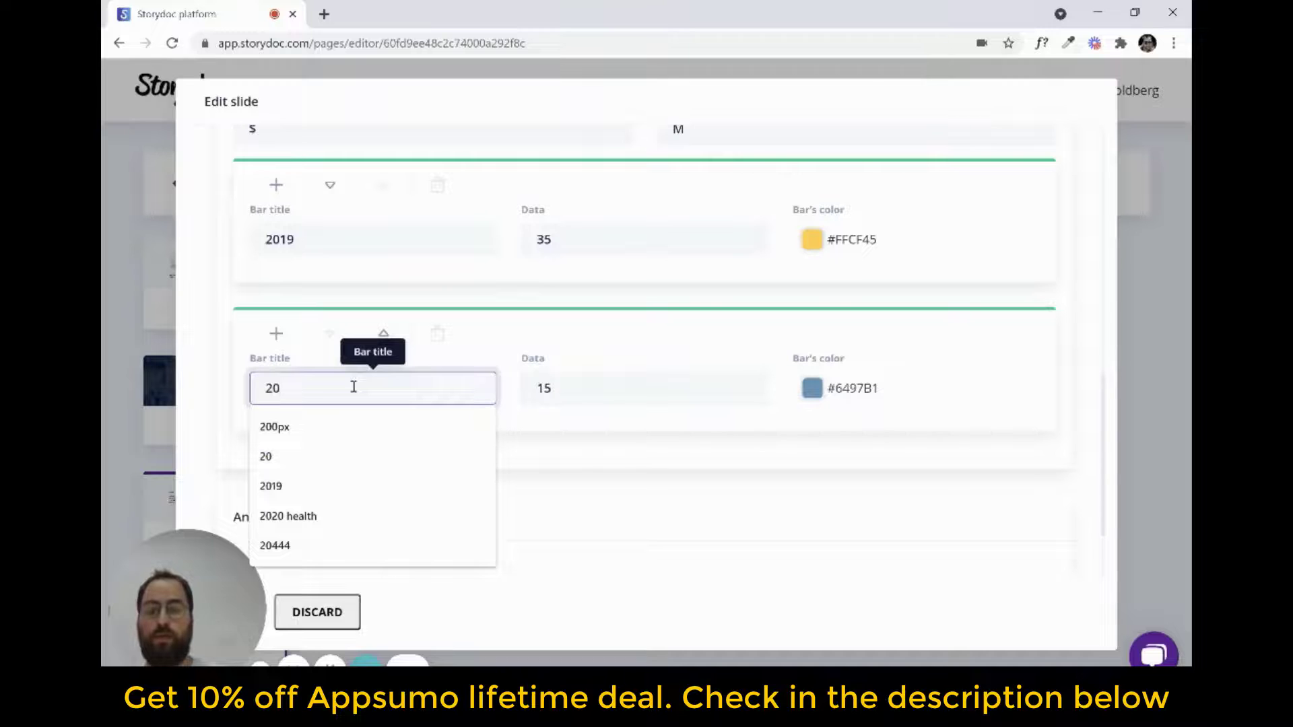
text(21)
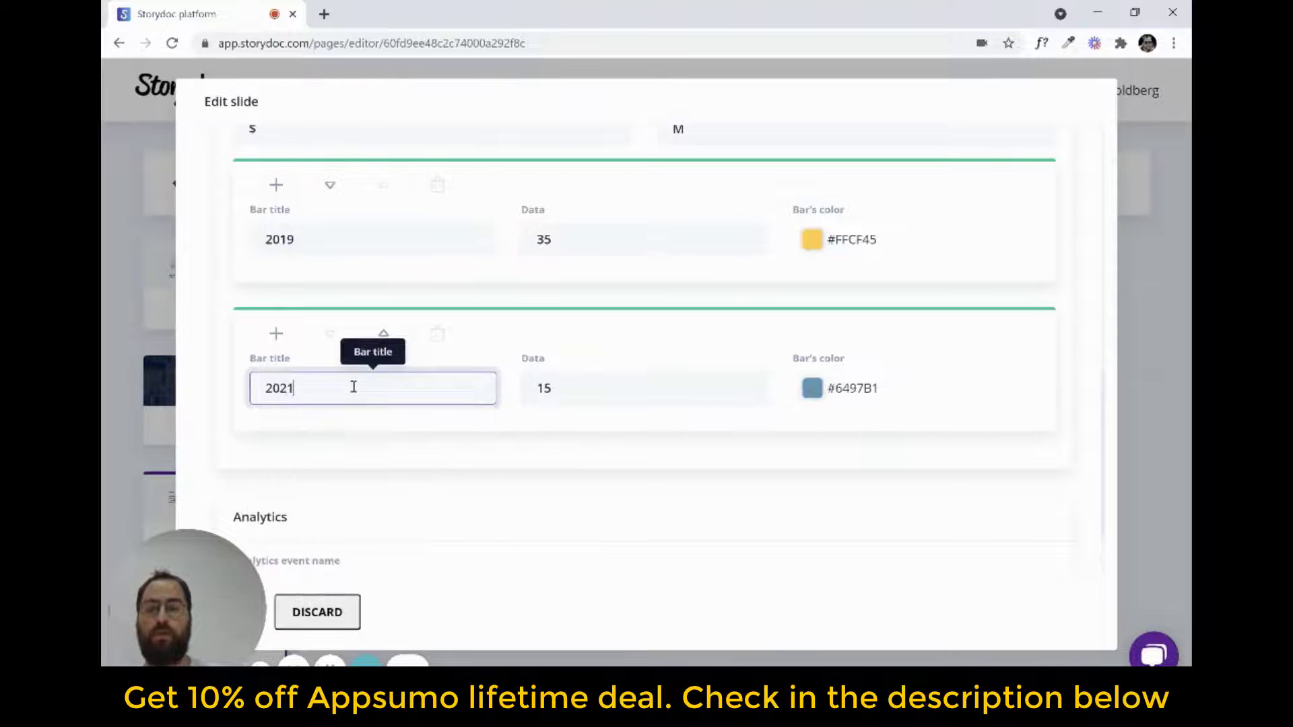
triple_click(622, 390)
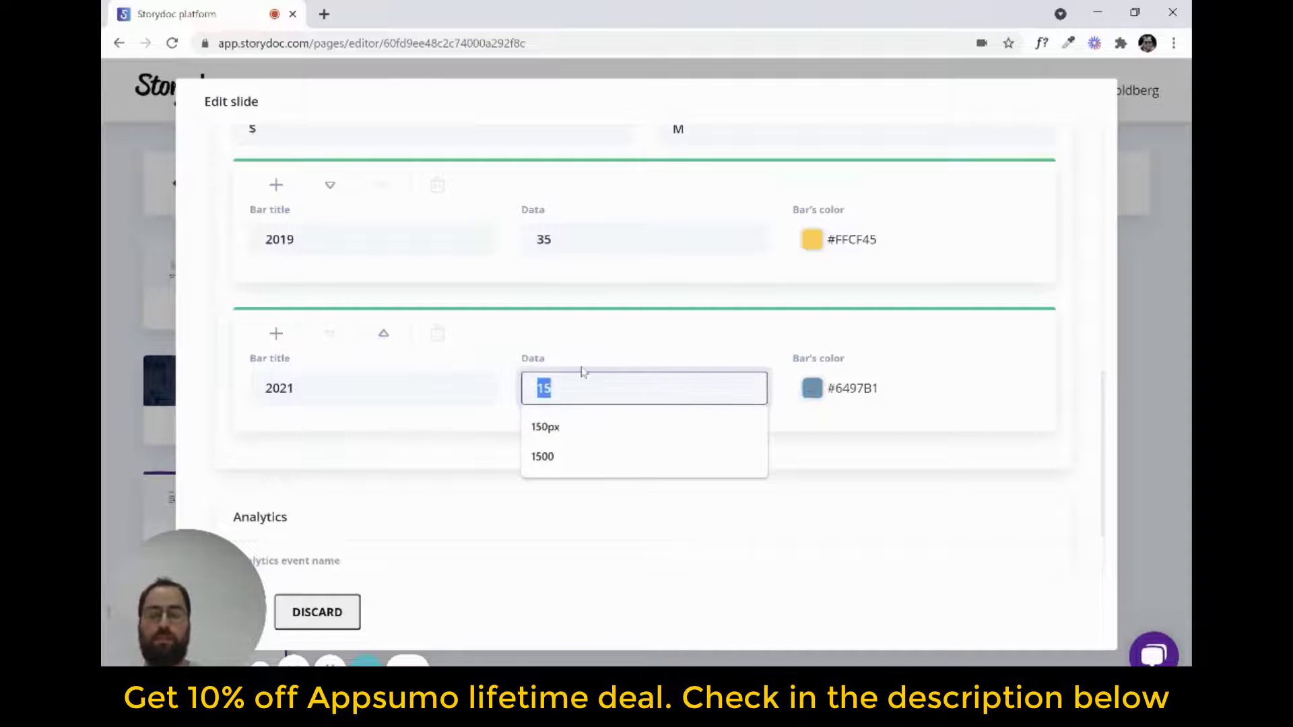
text(34)
scroll(798, 239, up, 1)
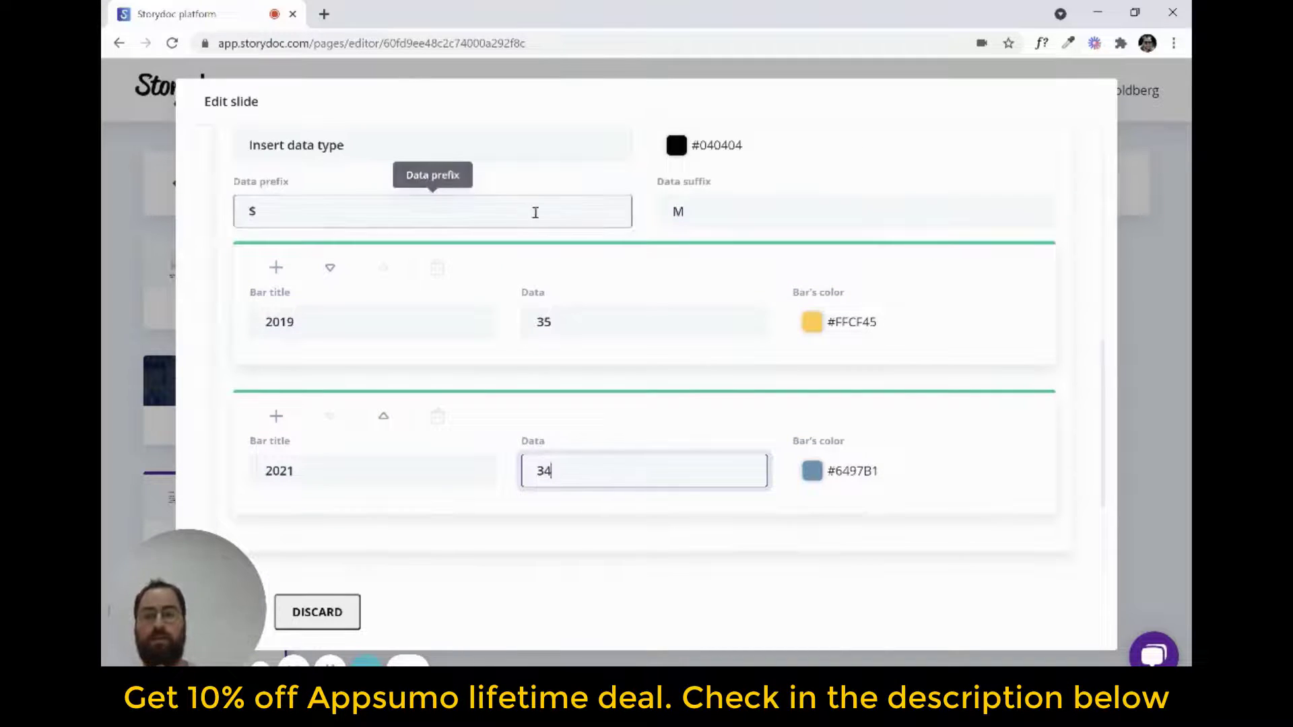
- Set the 2019 bar's data to 99, recolour the 2021 bar with Theme color 3, and apply the chart slide edits
click(600, 318)
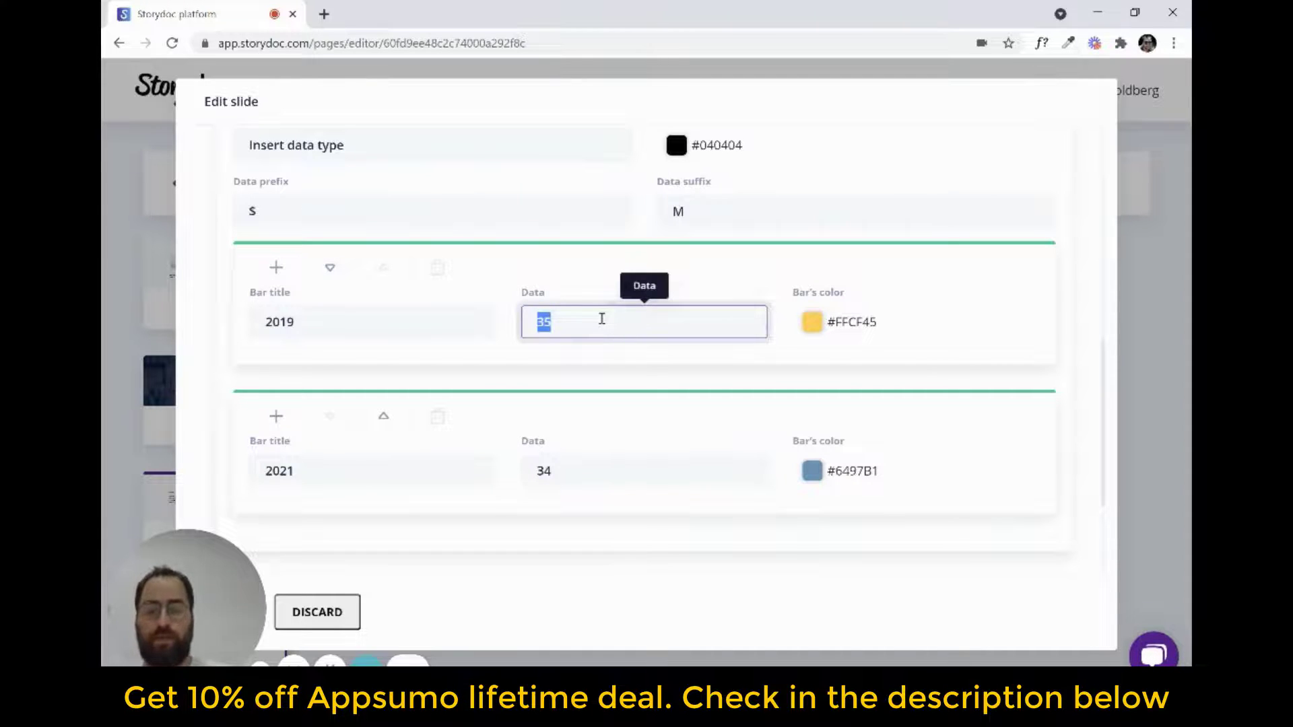
text(99)
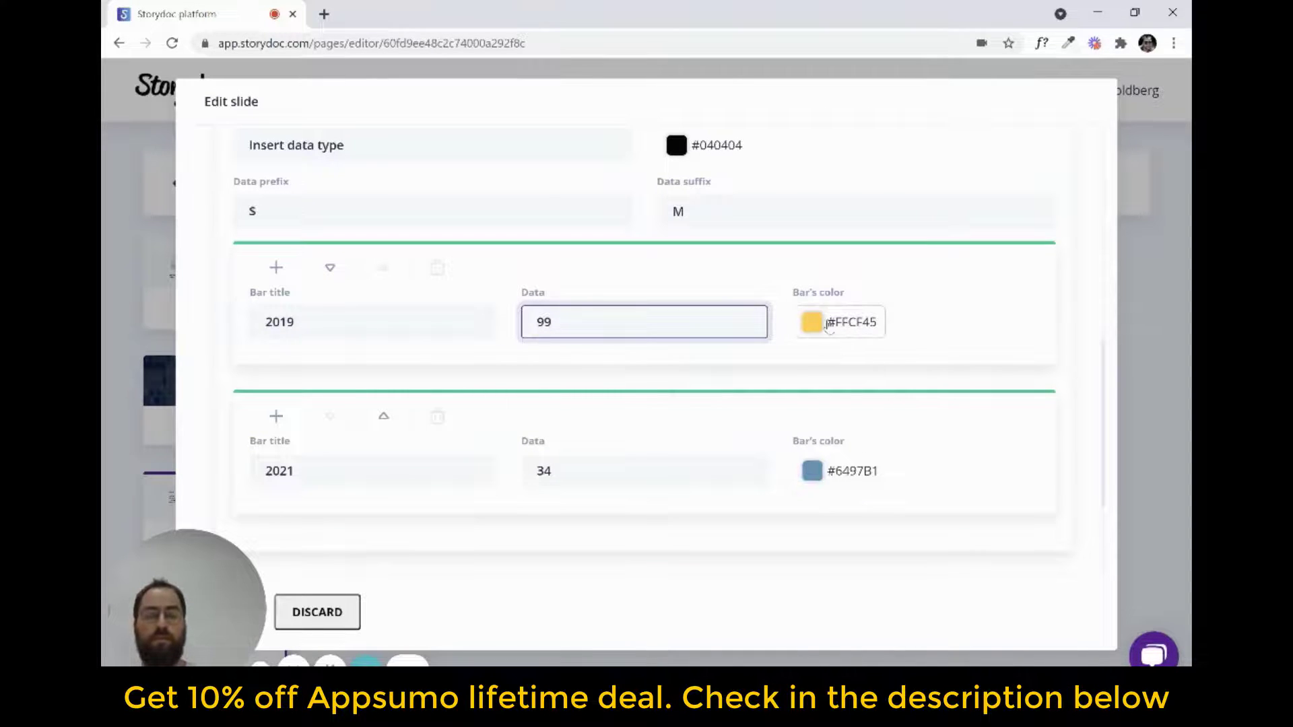
click(846, 474)
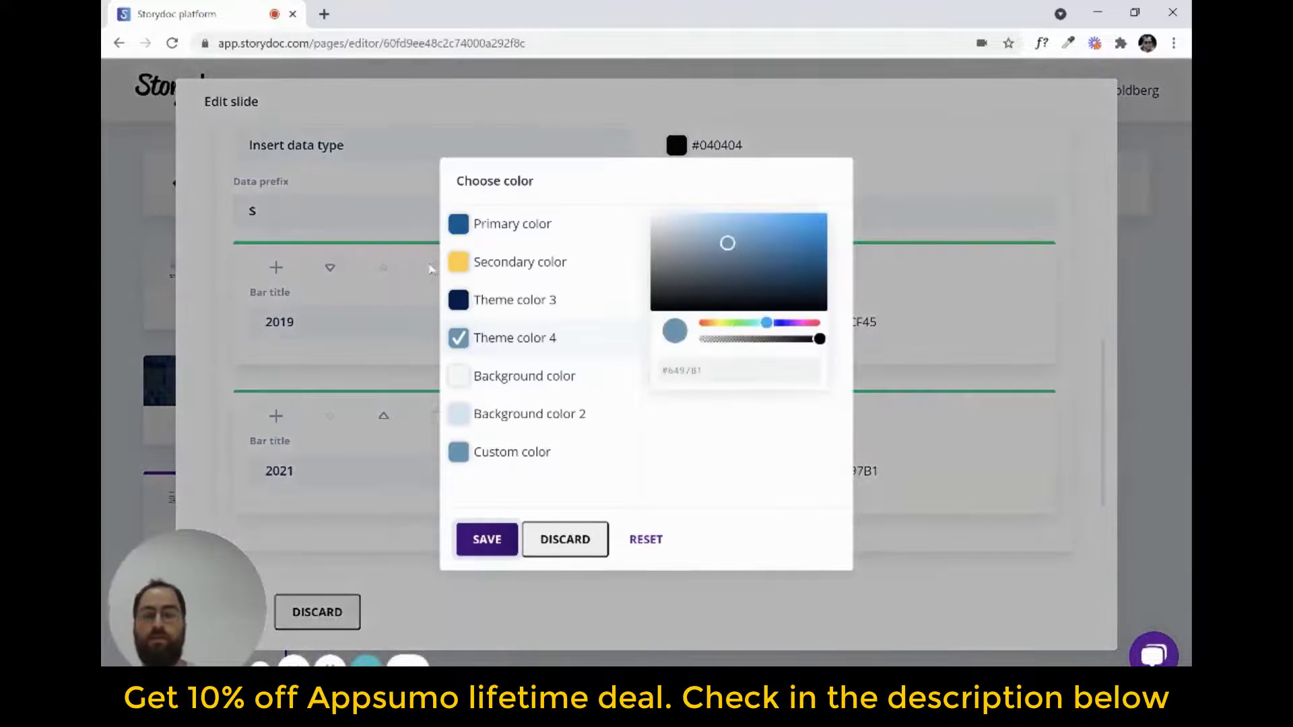
click(495, 306)
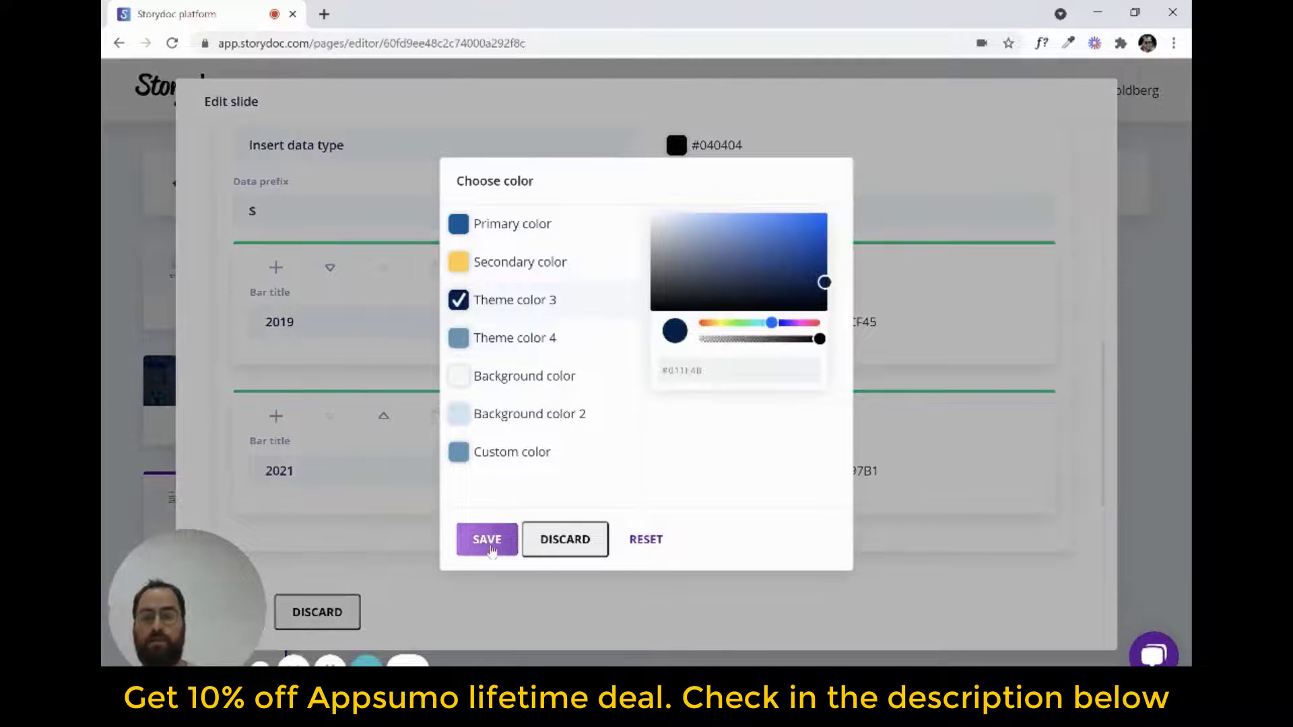
click(488, 541)
drag(225, 586, 227, 481)
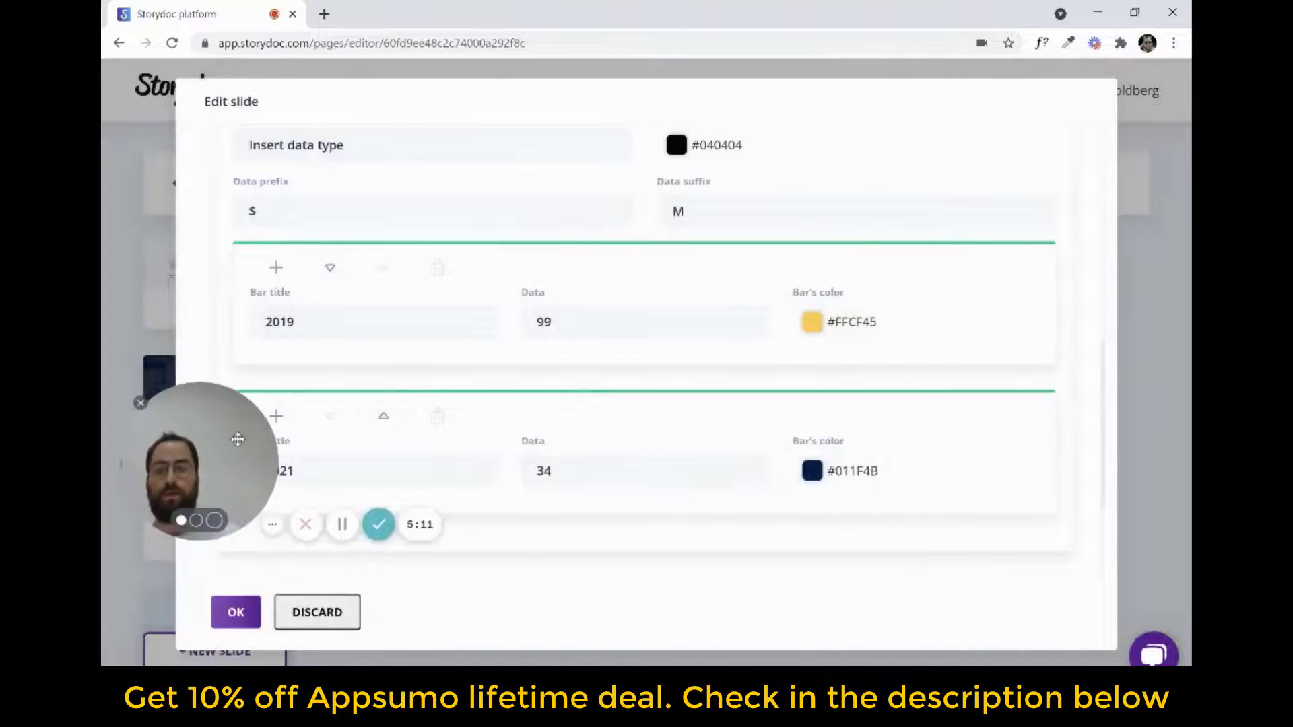
click(237, 612)
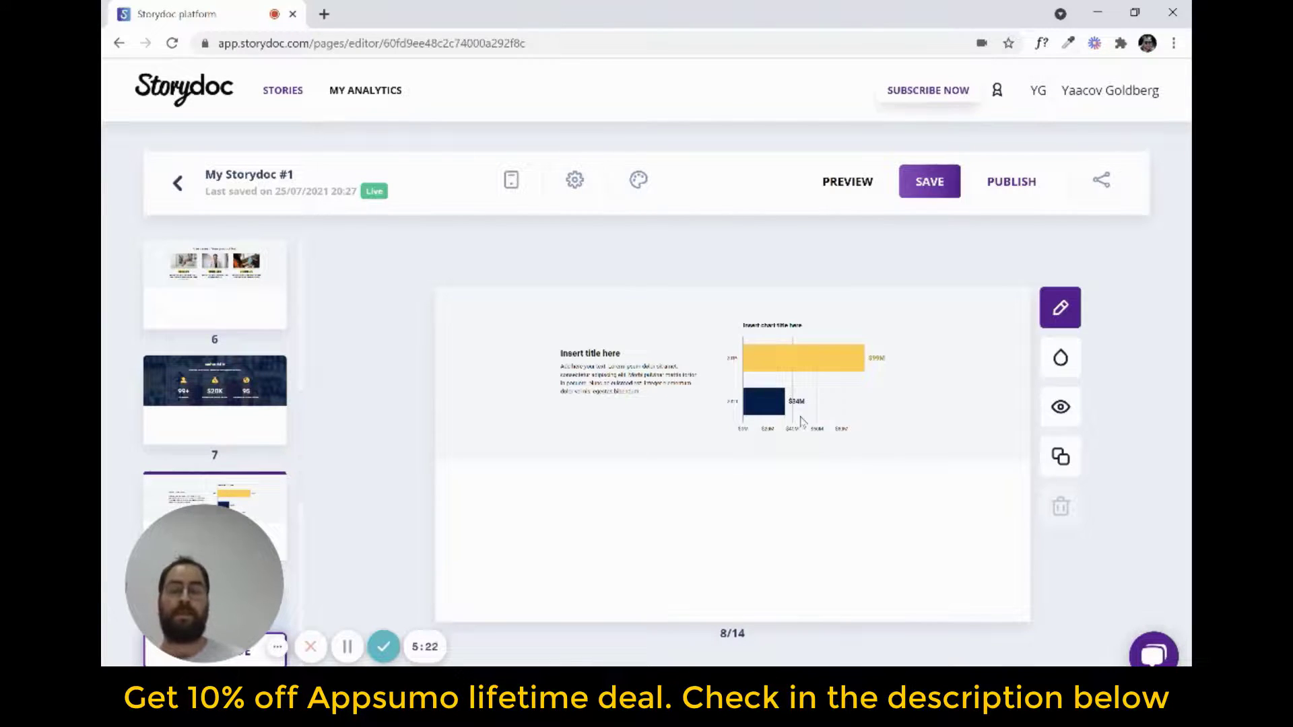
- Preview the story through to the horizontal chart slide, then return to the editor
click(847, 186)
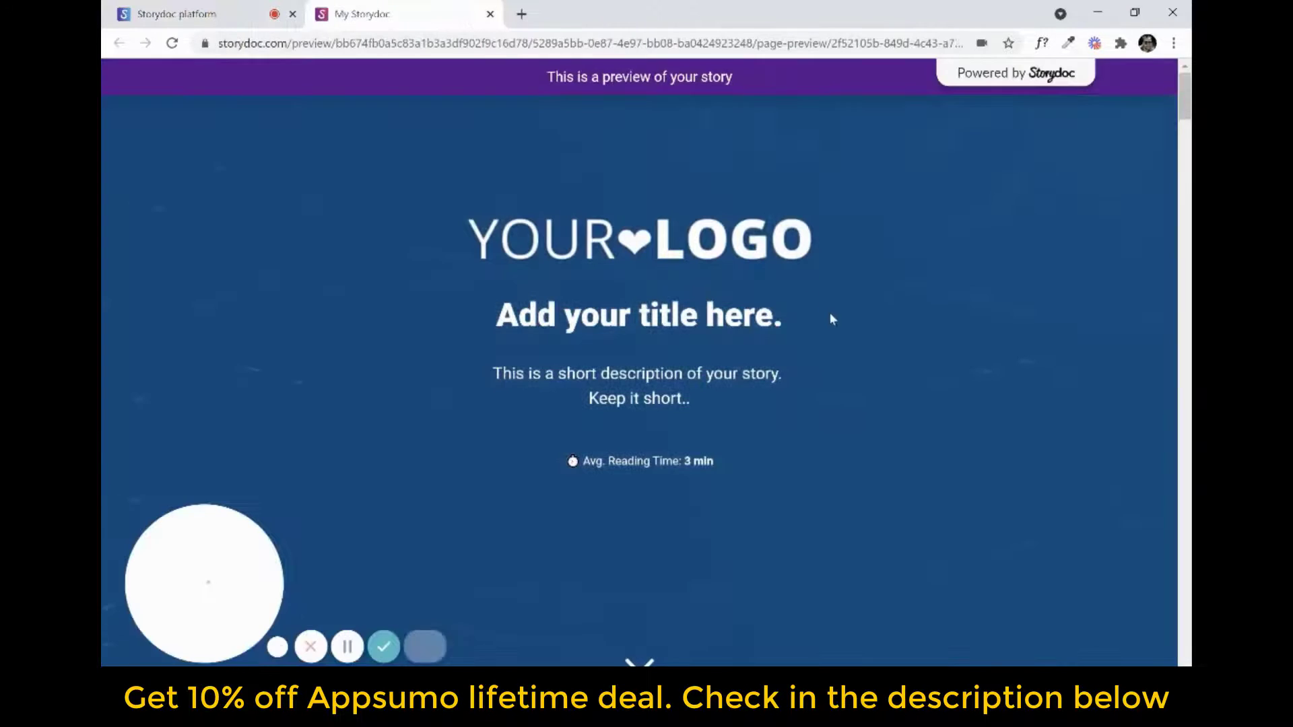
scroll(775, 411, down, 5)
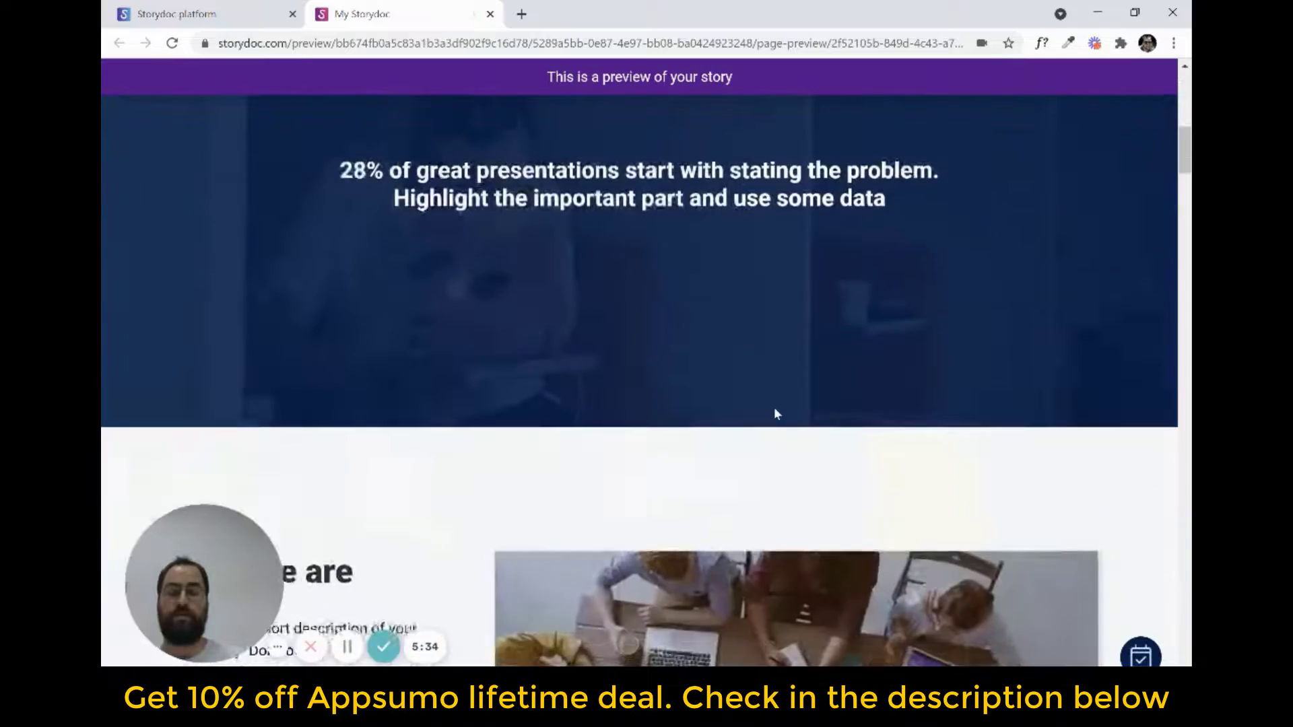
scroll(773, 411, down, 8)
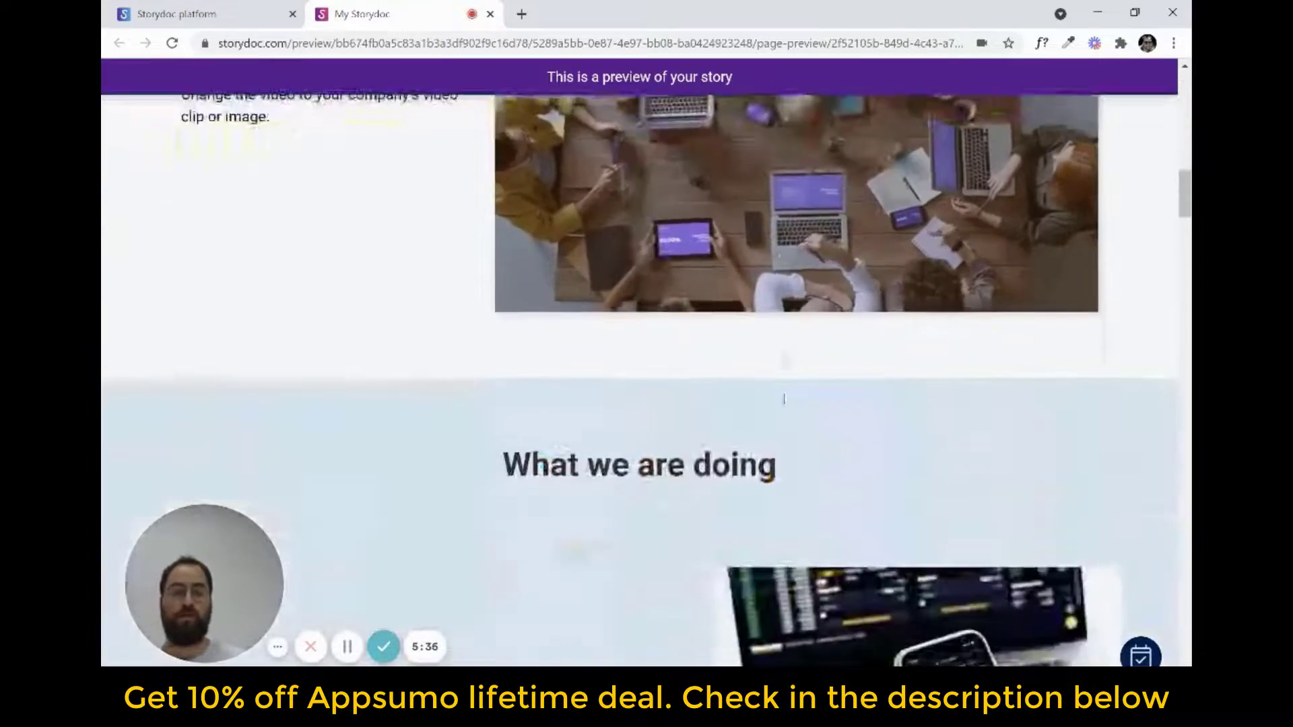
scroll(783, 404, down, 10)
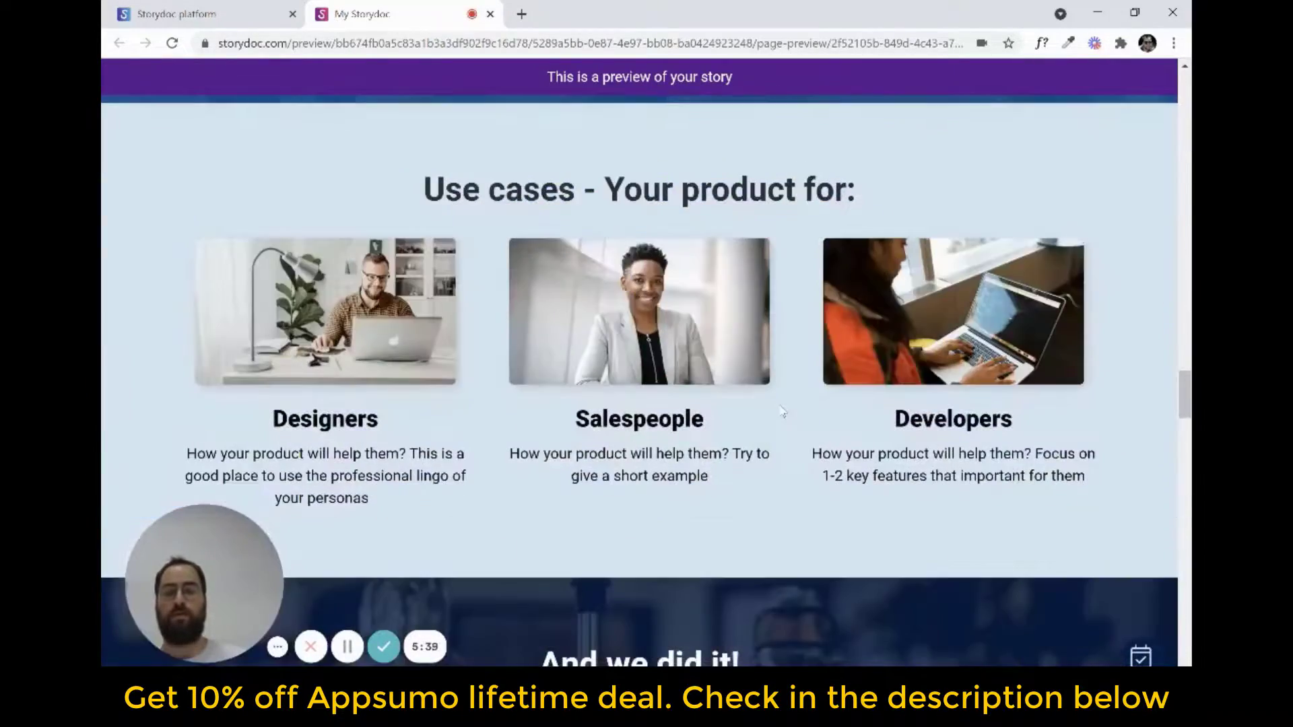
scroll(780, 407, down, 7)
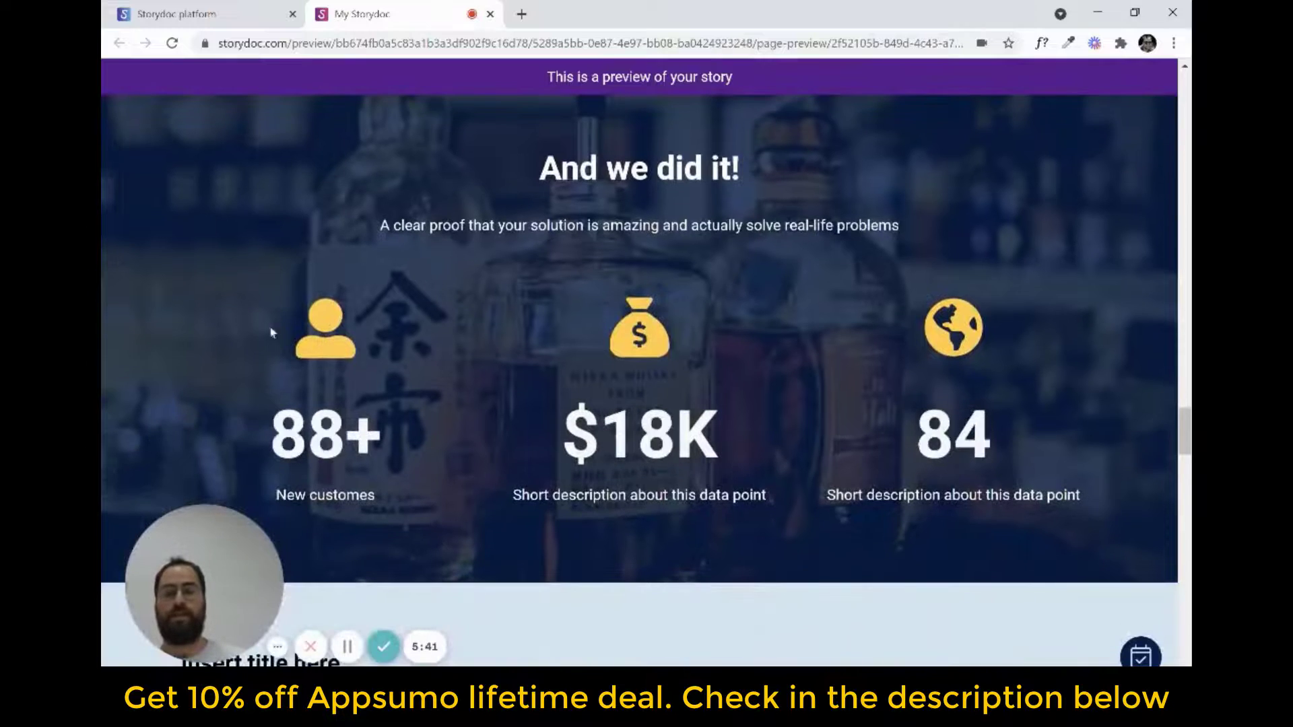
scroll(363, 356, down, 6)
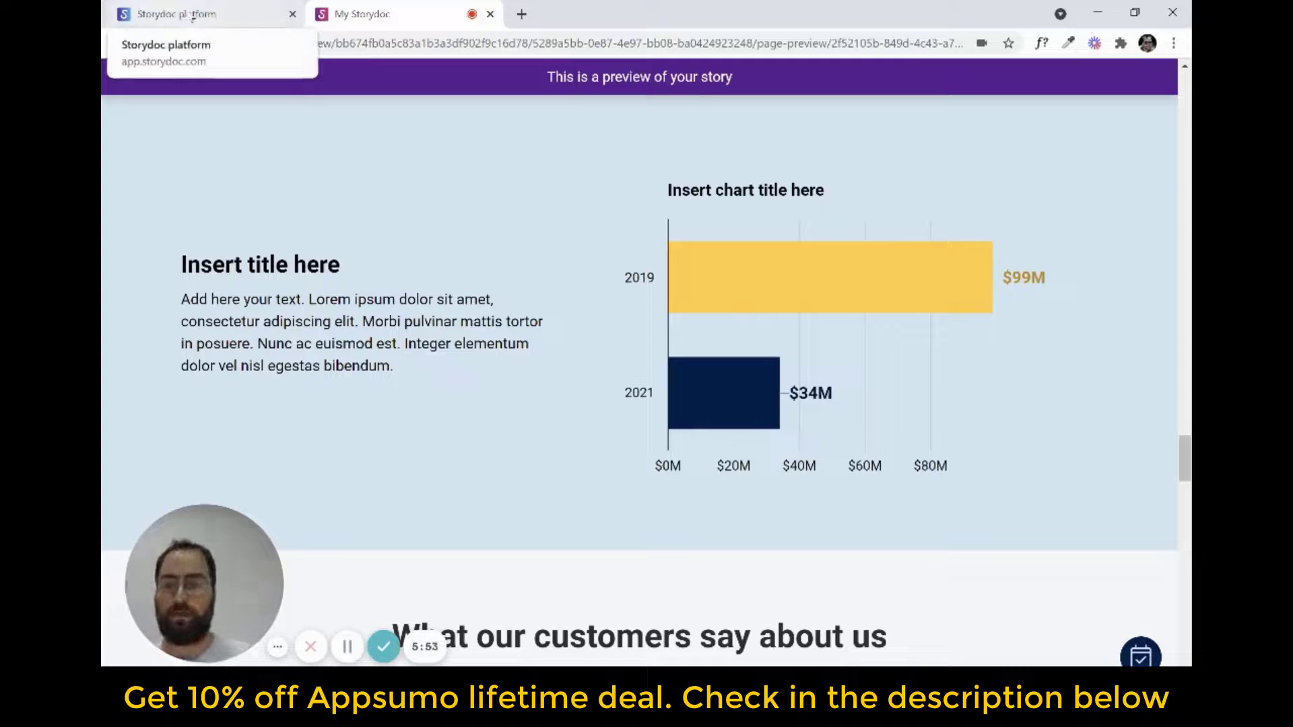
click(219, 18)
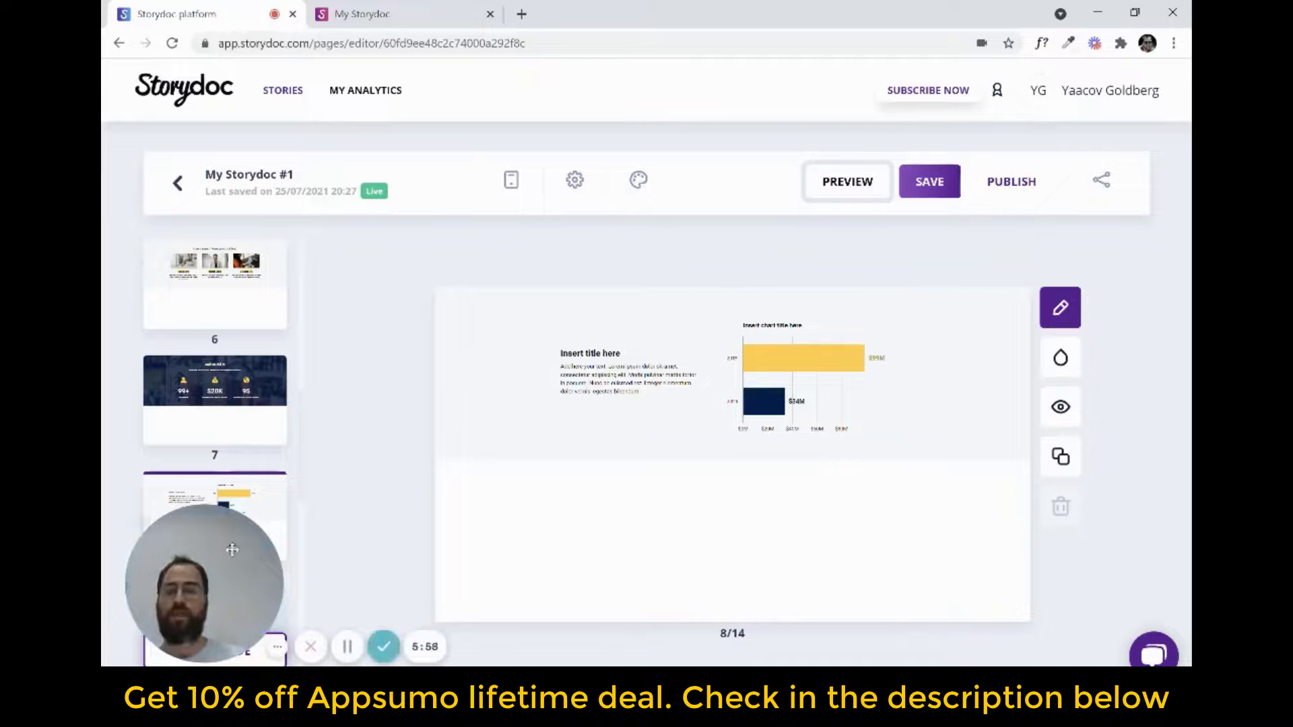
- Duplicate the "And we did it!" slide and move one copy up to position 2, right after the cover slide
drag(232, 549, 357, 532)
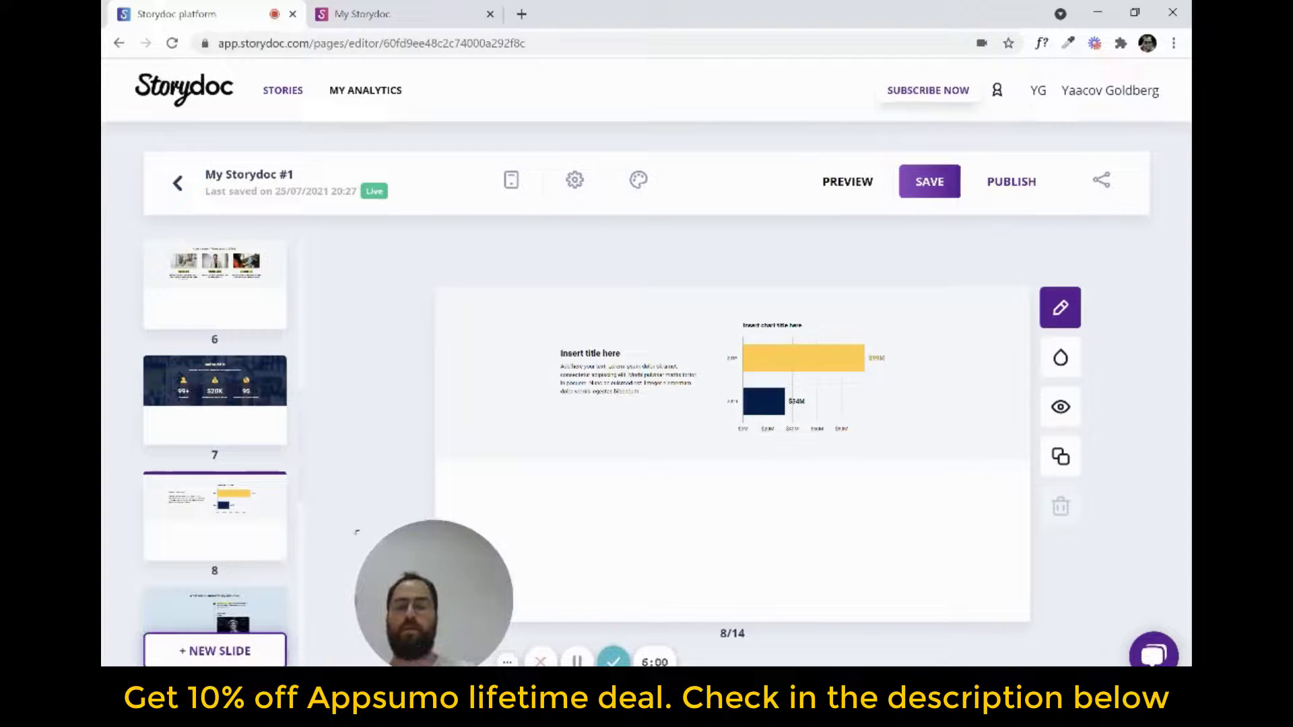
click(1060, 408)
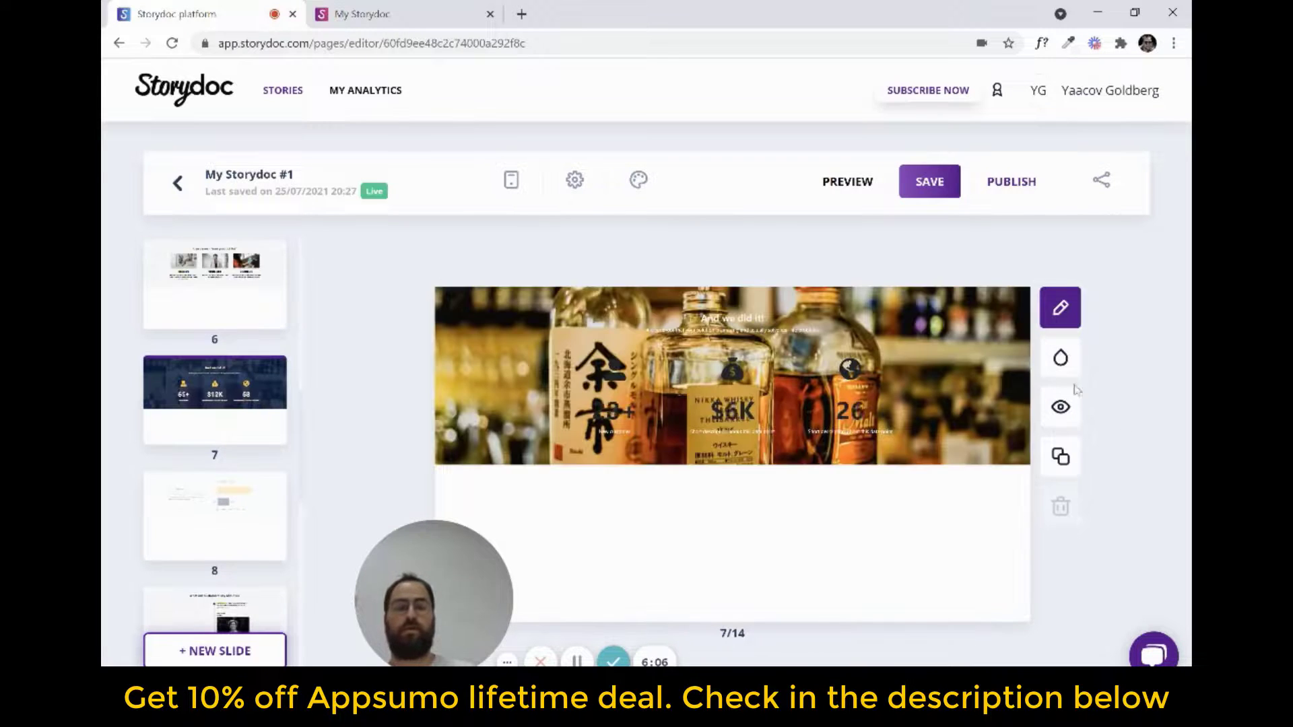
click(1060, 457)
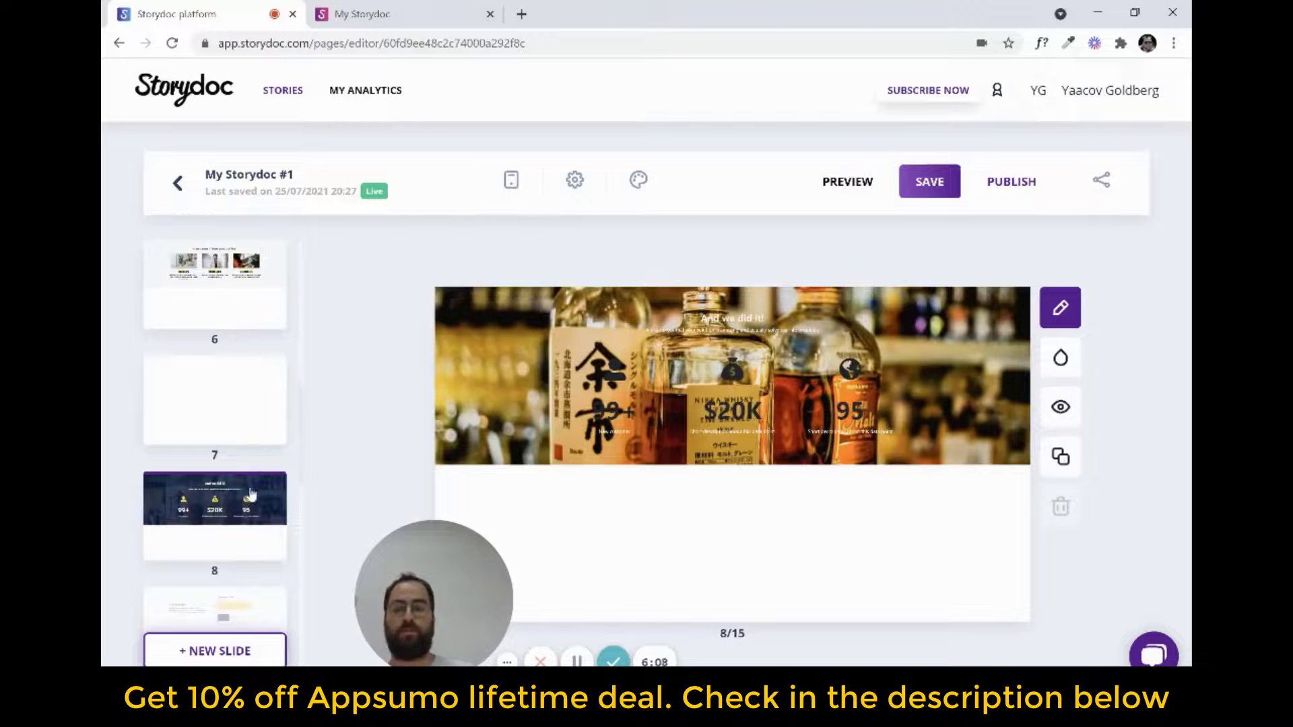
click(248, 412)
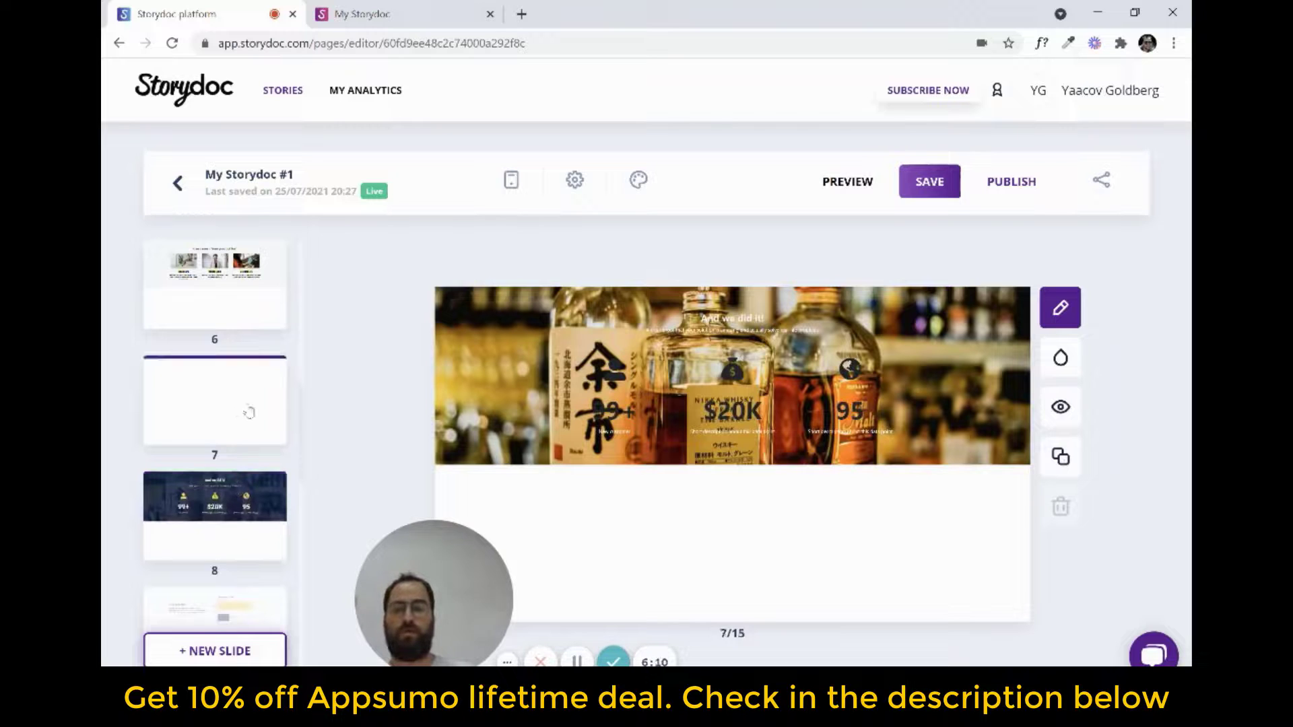
scroll(251, 404, down, 4)
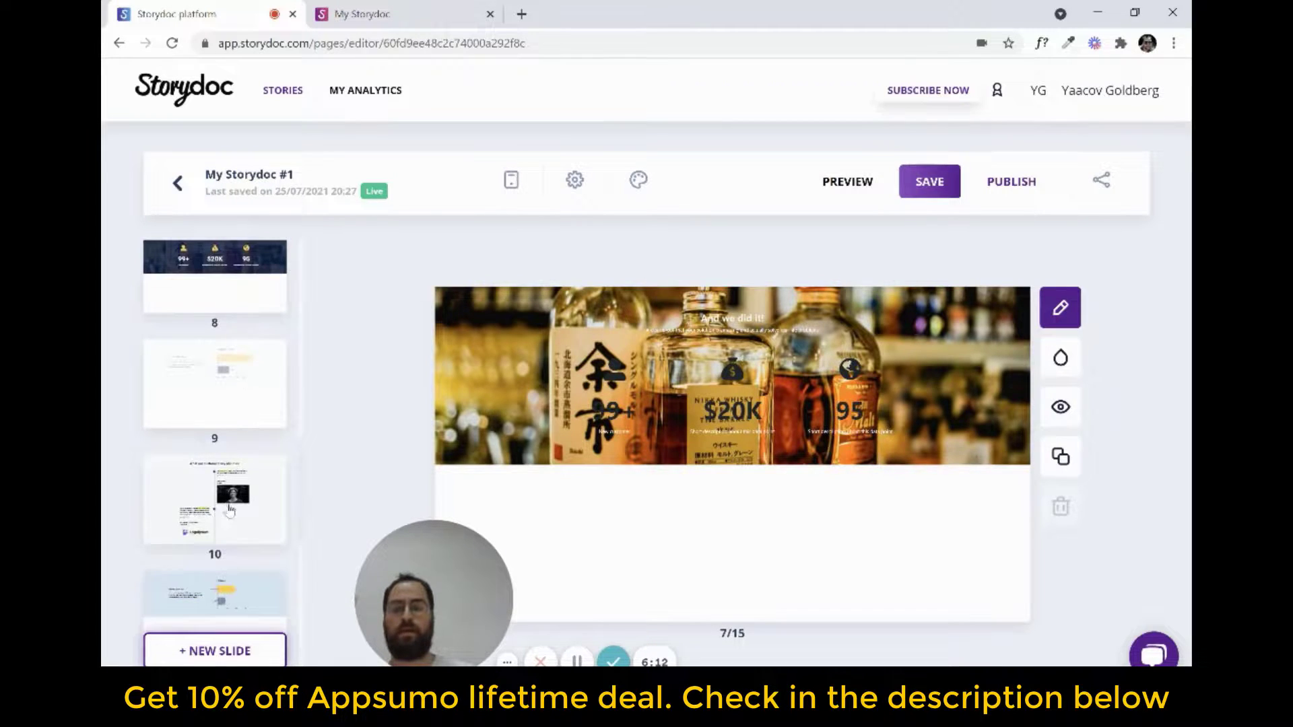
scroll(239, 491, up, 4)
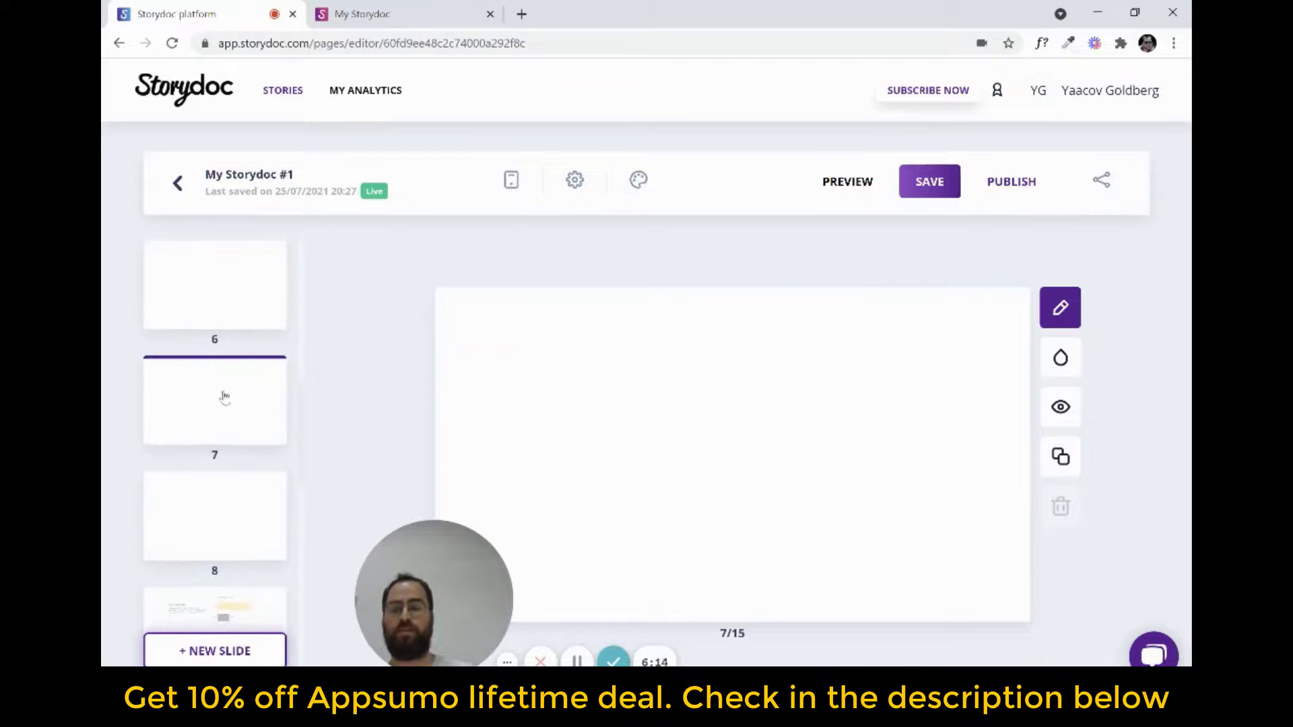
mouse_move(227, 409)
mouse_down()
mouse_move(232, 206)
mouse_move(217, 453)
mouse_move(216, 401)
mouse_up()
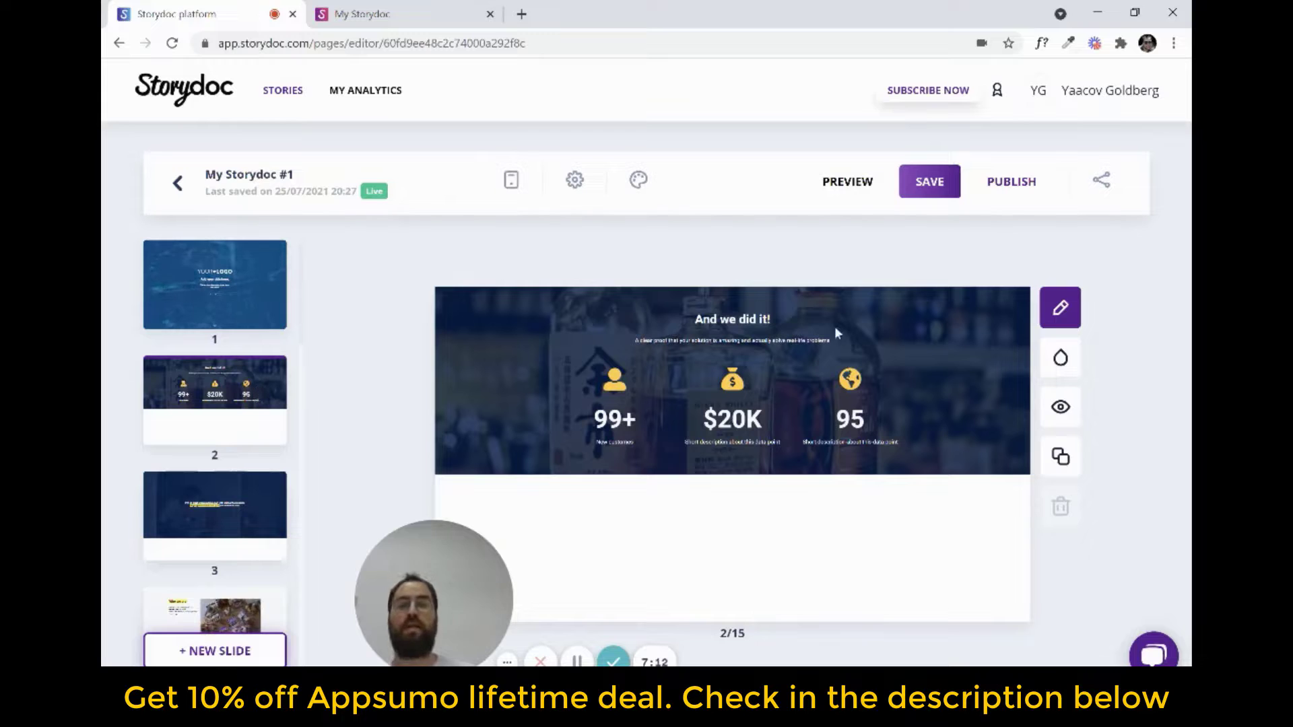
- Preview the reordered story, examining both "And we did it!" slides and the customer section
click(847, 183)
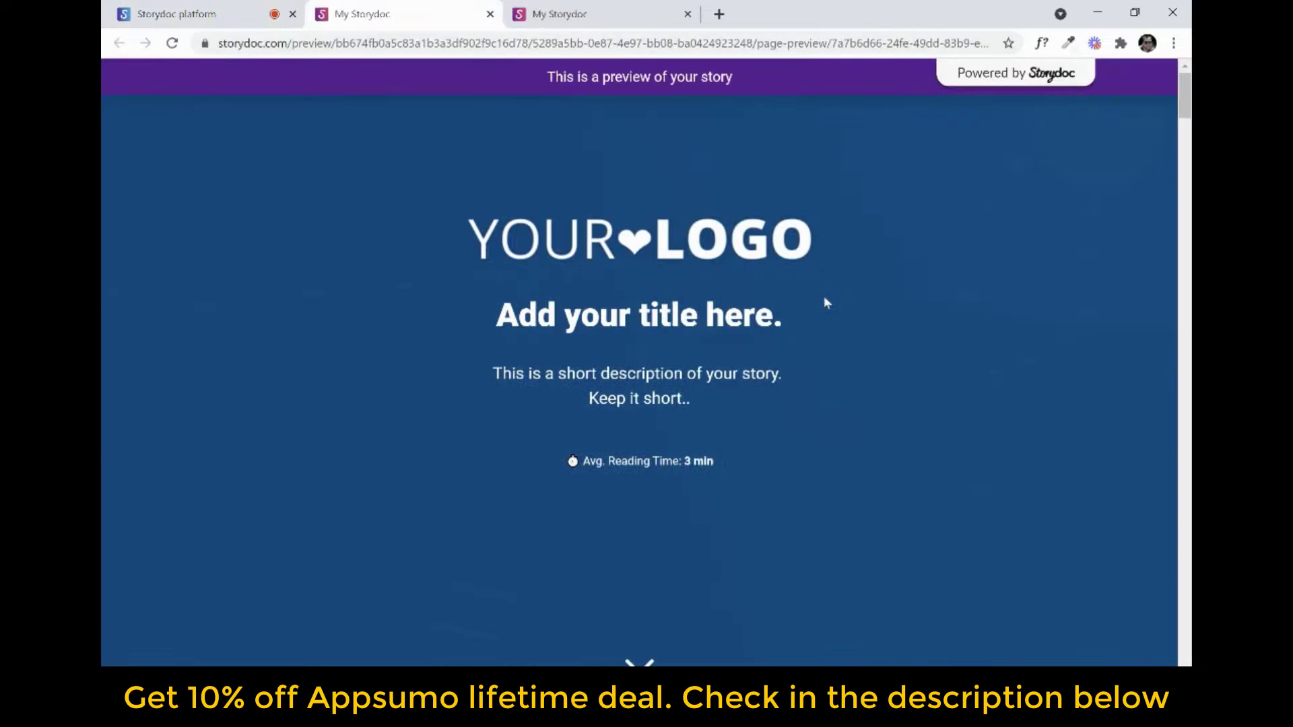
scroll(805, 330, down, 5)
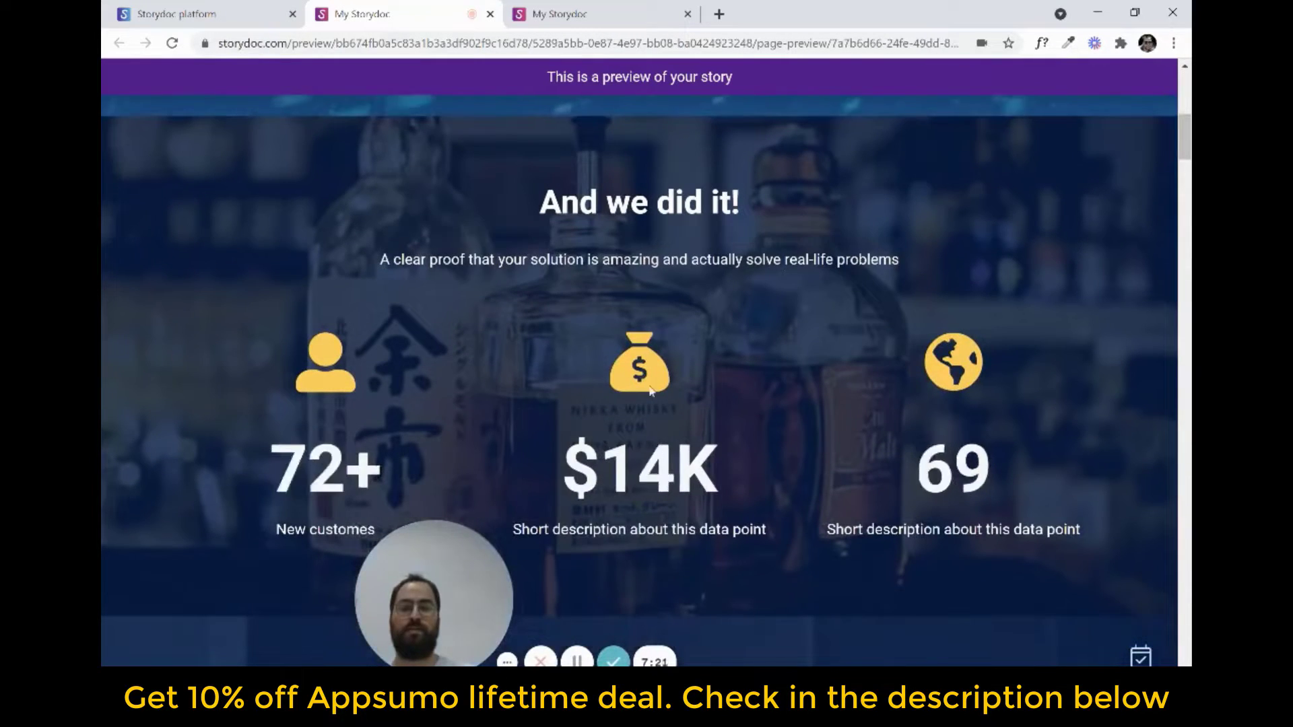
scroll(676, 384, down, 10)
scroll(679, 394, down, 15)
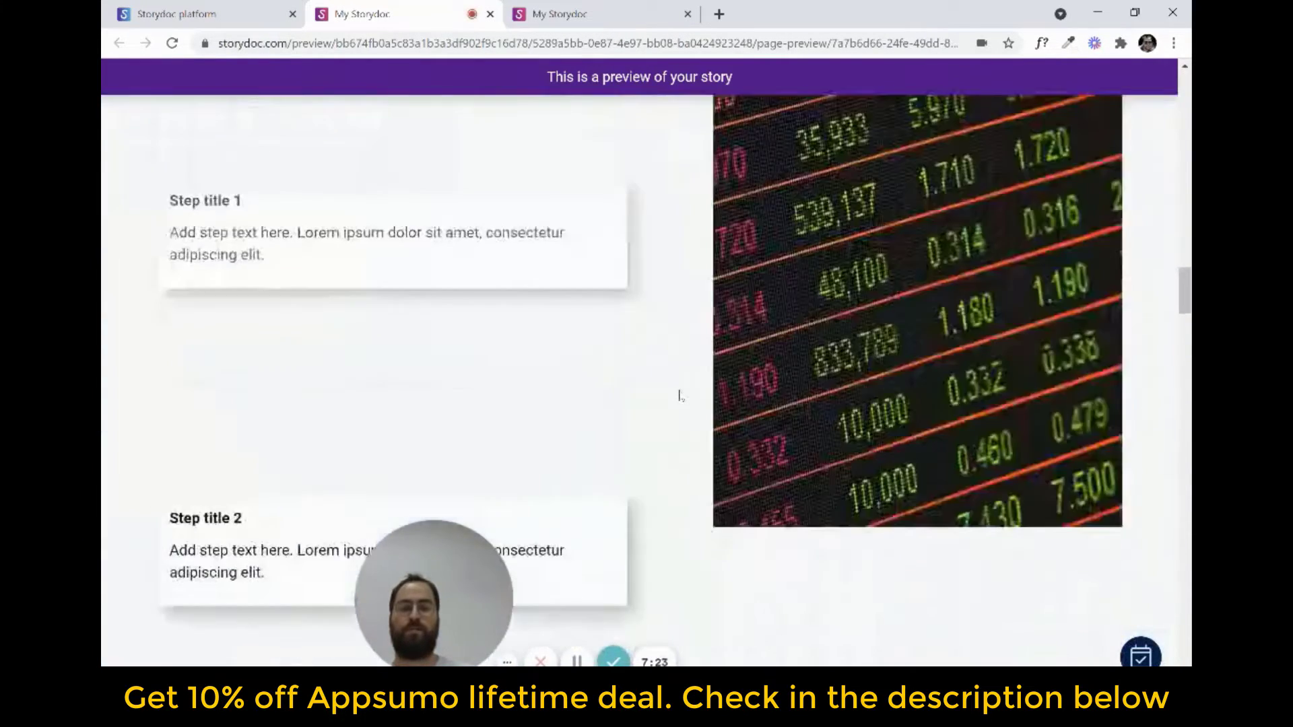
scroll(685, 408, down, 12)
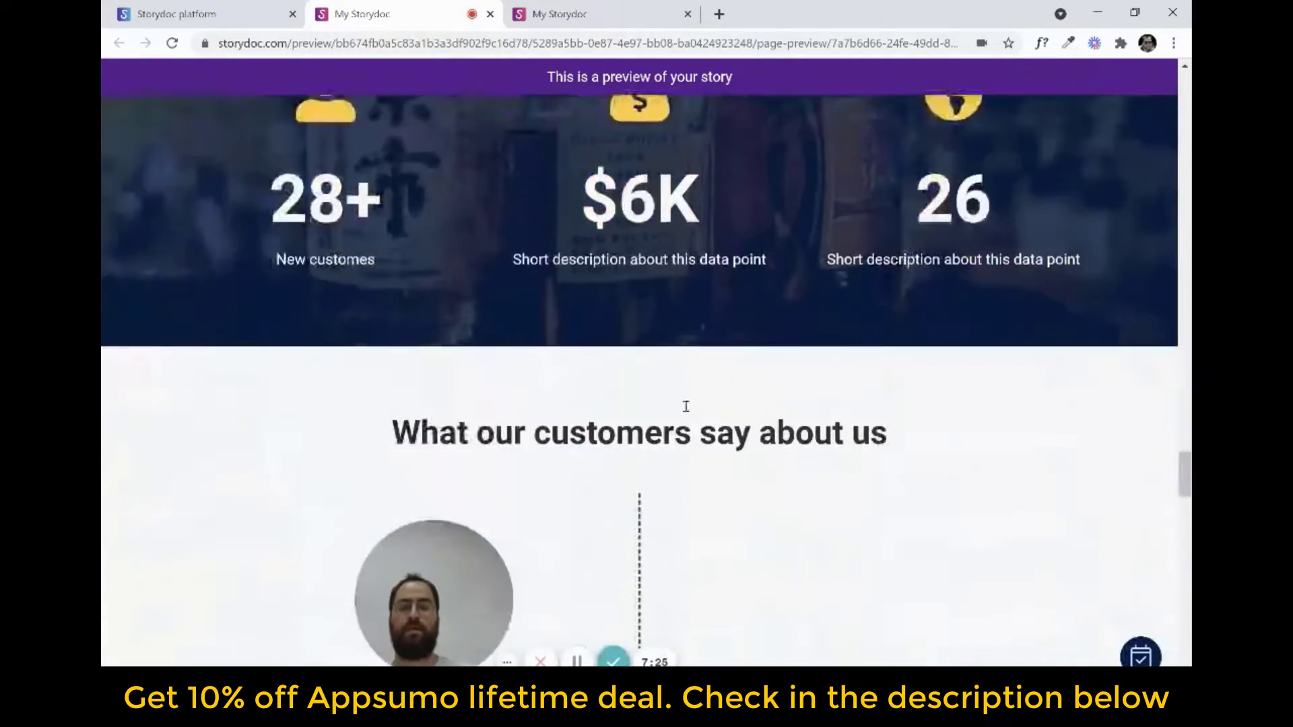
scroll(690, 415, down, 4)
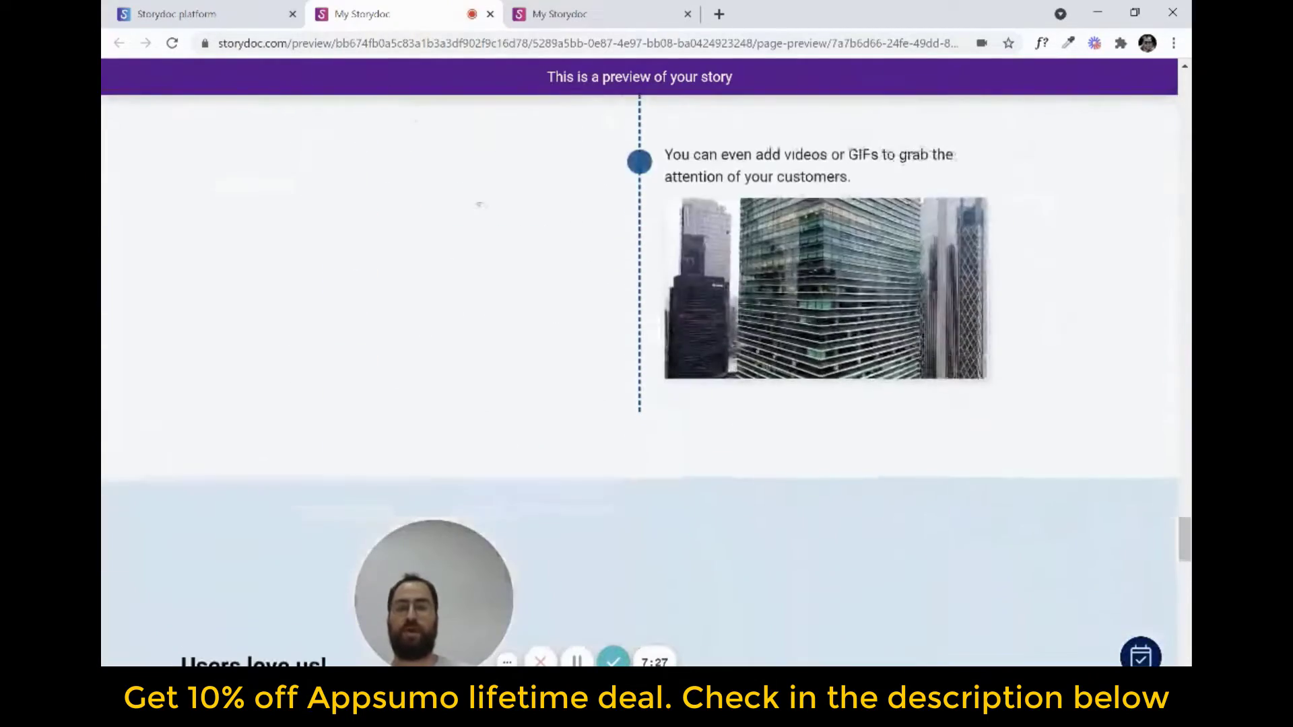
- Return to the story editor and save My Storydoc #1
click(207, 14)
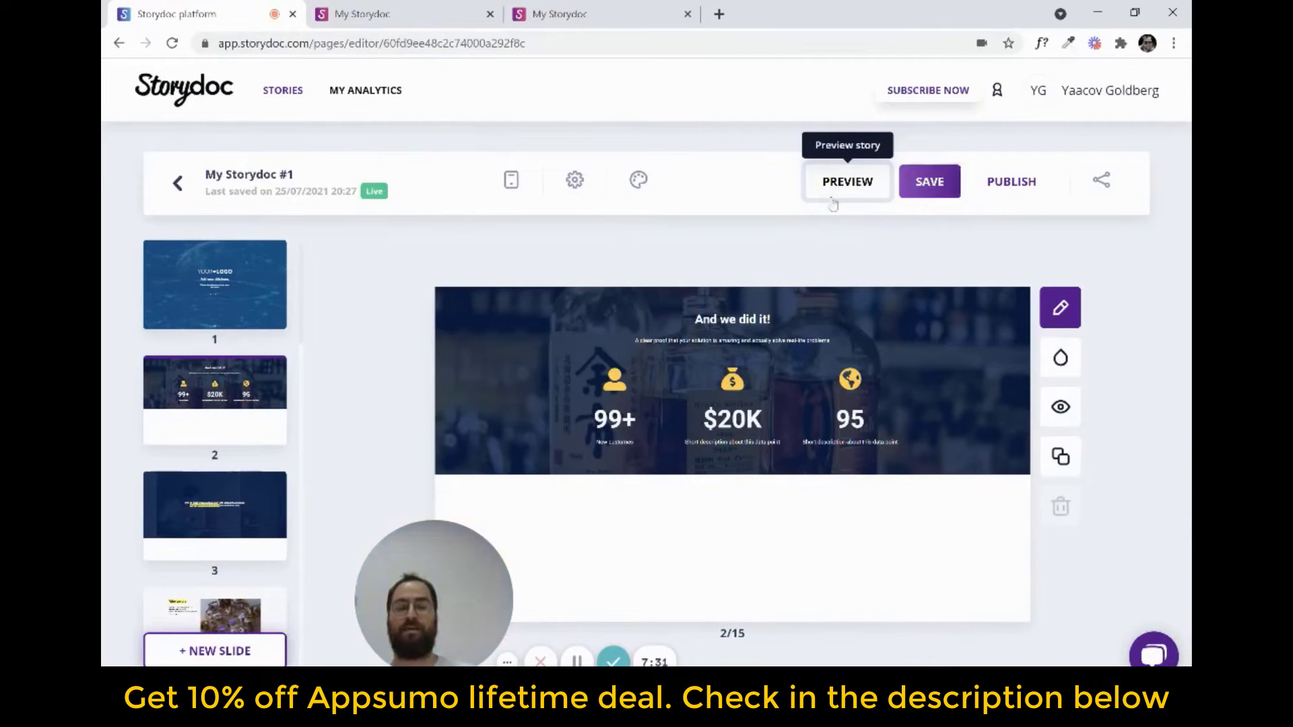
click(929, 182)
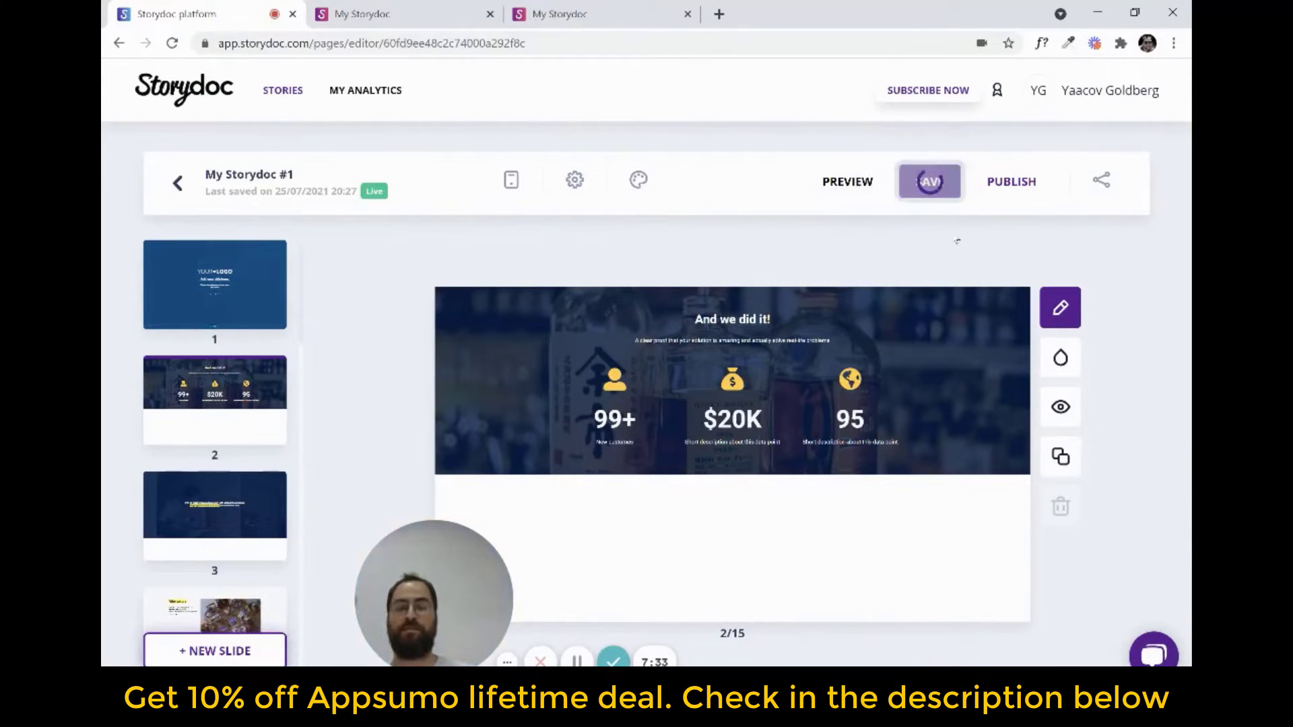